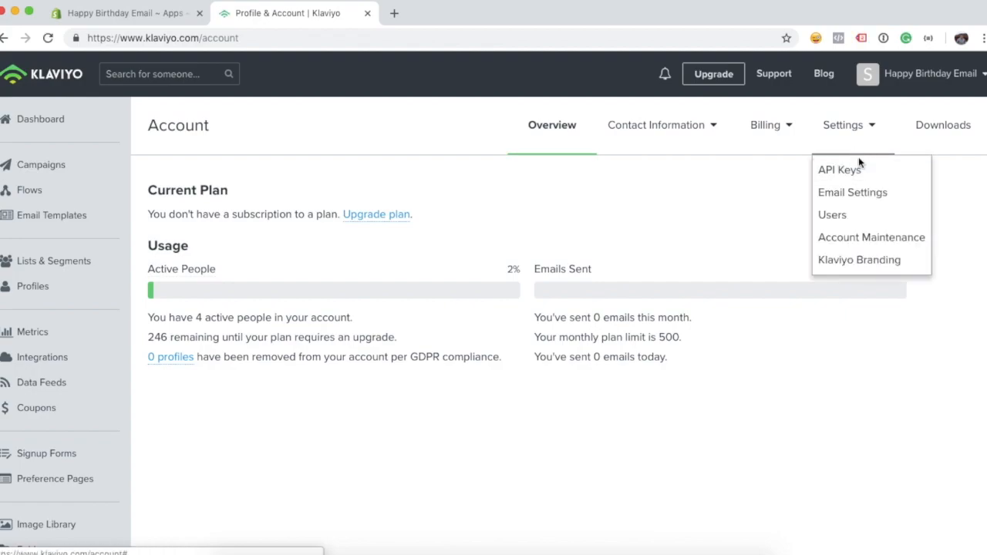
# - Create a new private API key in the Klaviyo account settings and copy it
pyautogui.click(858, 166)
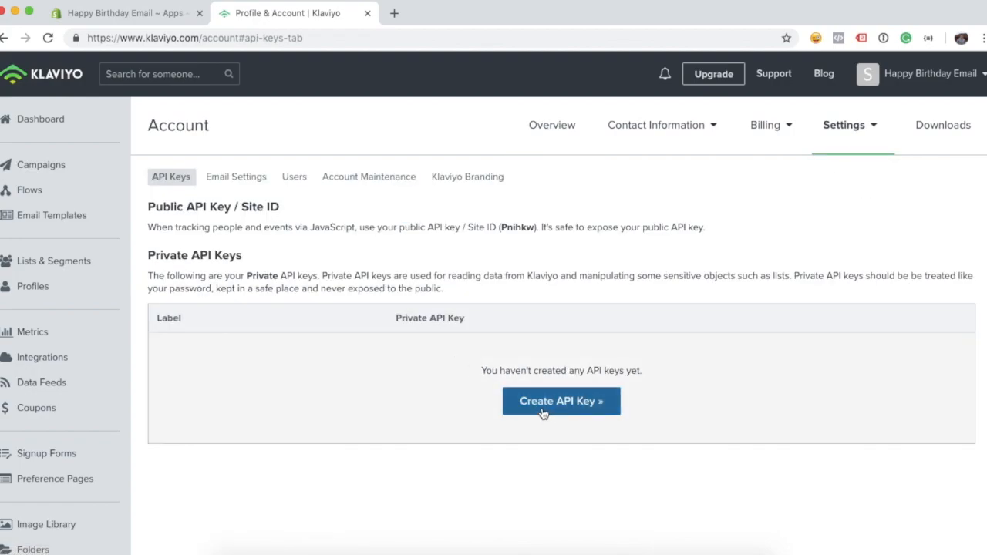
pyautogui.click(544, 413)
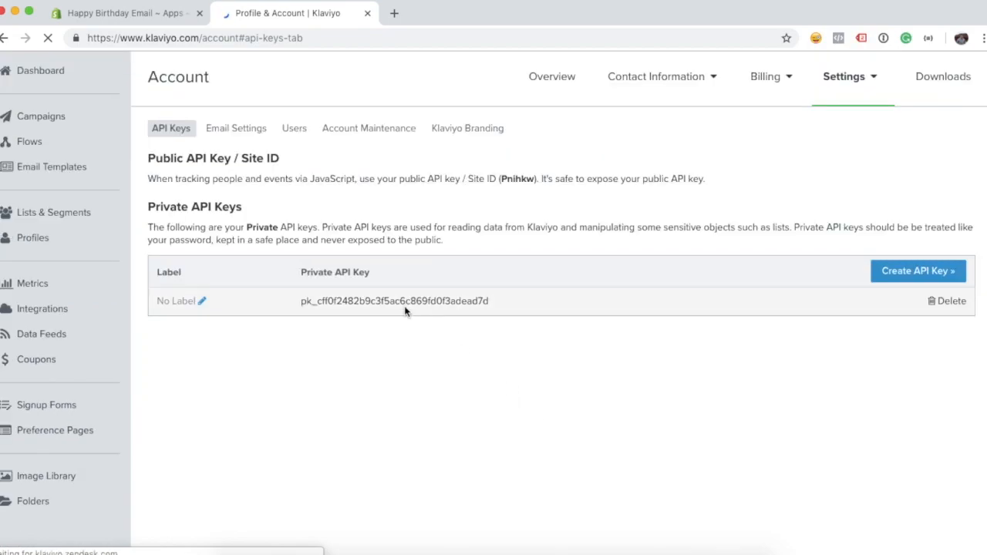
pyautogui.doubleClick(398, 301)
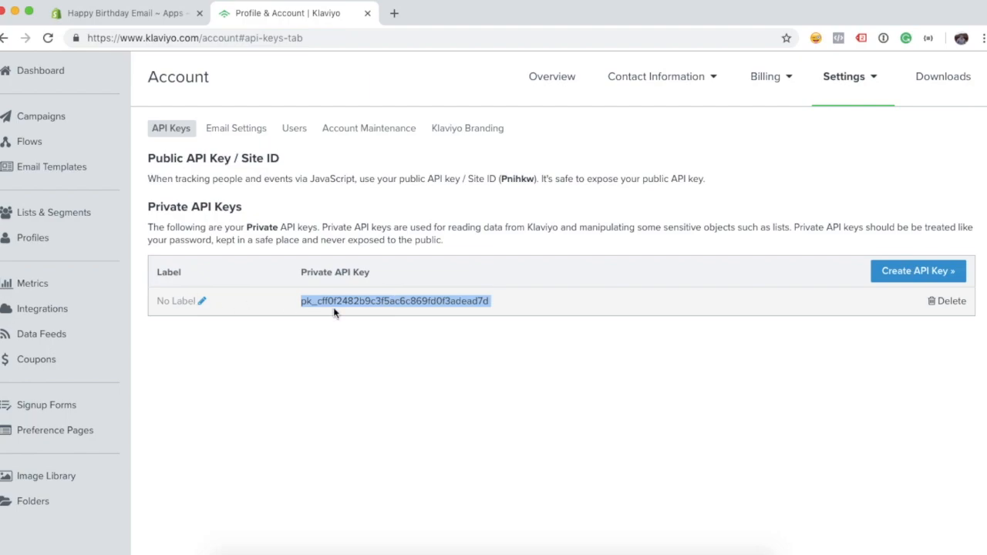
pyautogui.scroll(1, 421, 353)
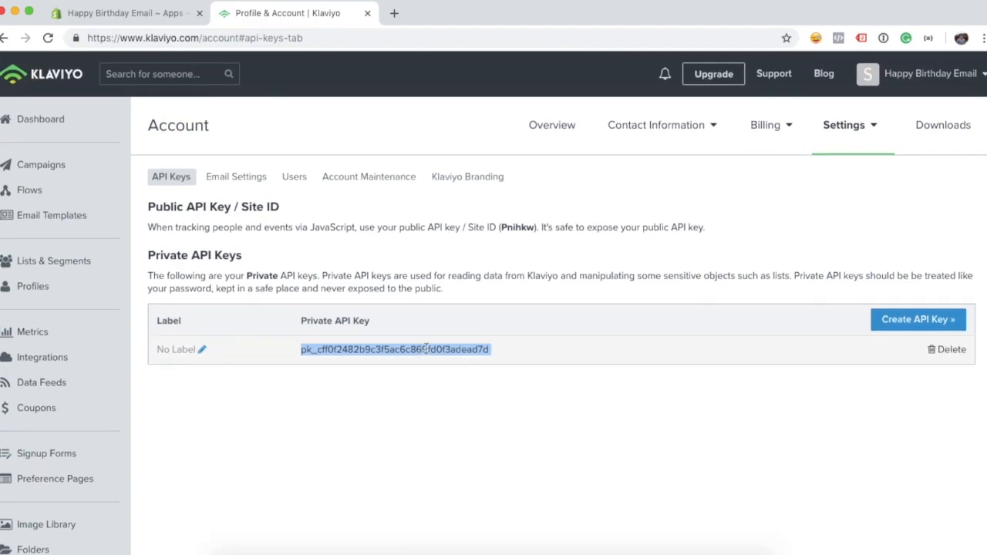
pyautogui.click(413, 378)
# - Switch to the Happy Birthday Email & Discount app in Shopify and enable its Klaviyo integration
pyautogui.click(142, 23)
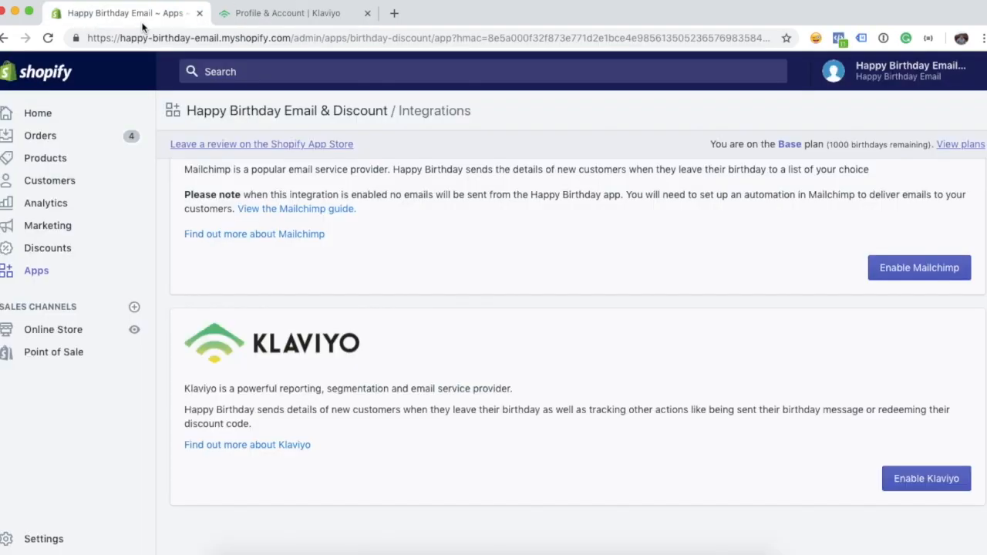
pyautogui.click(927, 479)
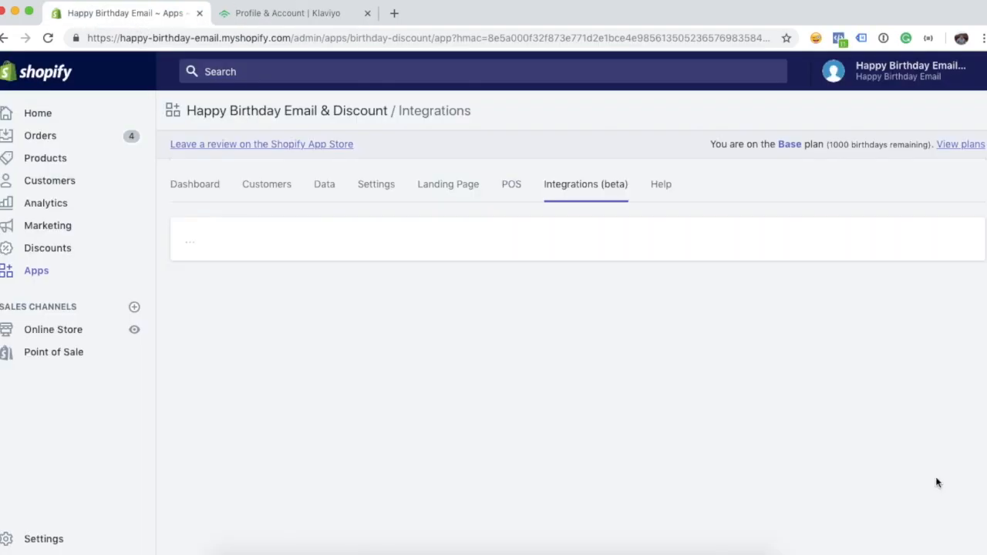
pyautogui.scroll(-5, 717, 357)
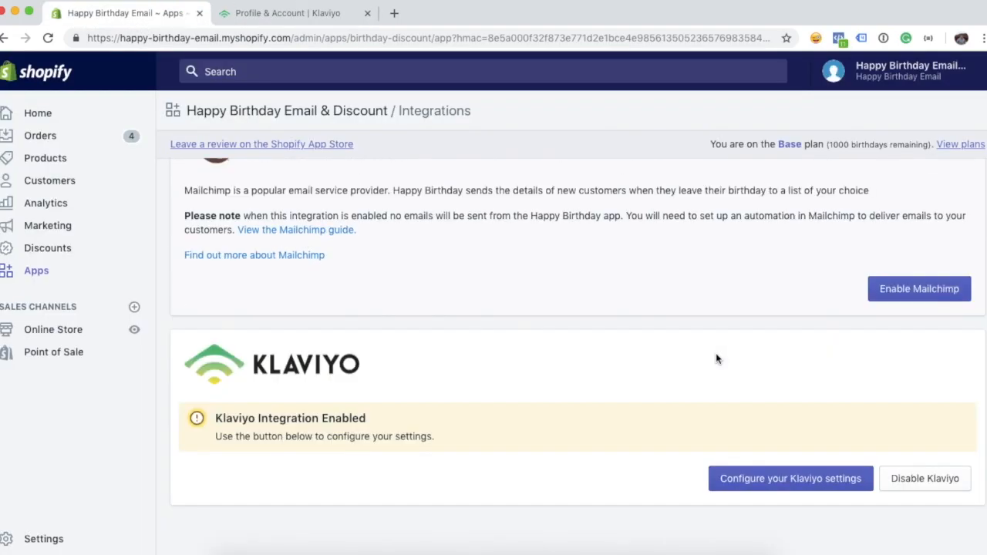
# - Paste the API key into the Klaviyo settings' Public API Key / Site ID field and save the settings
pyautogui.click(790, 478)
pyautogui.doubleClick(453, 240)
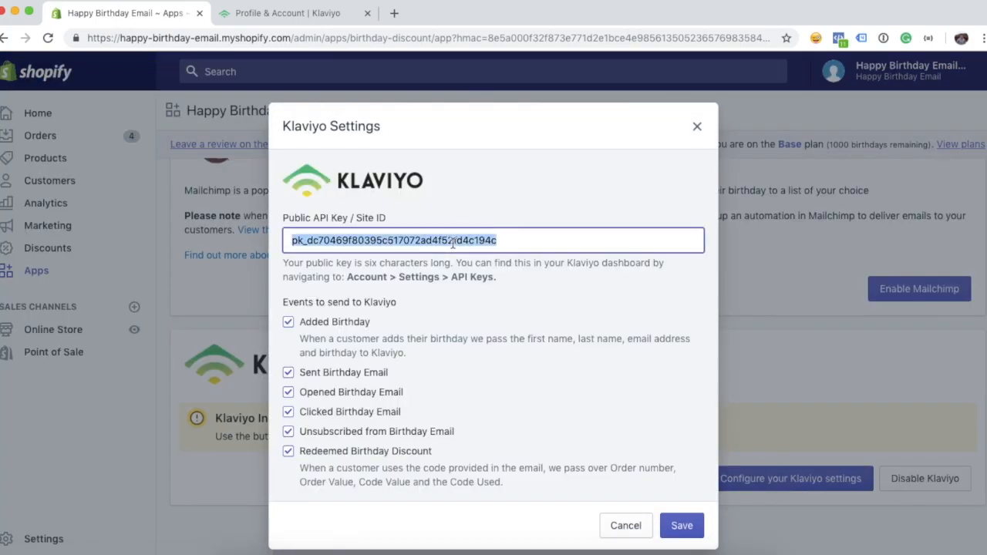
pyautogui.press('super+v')
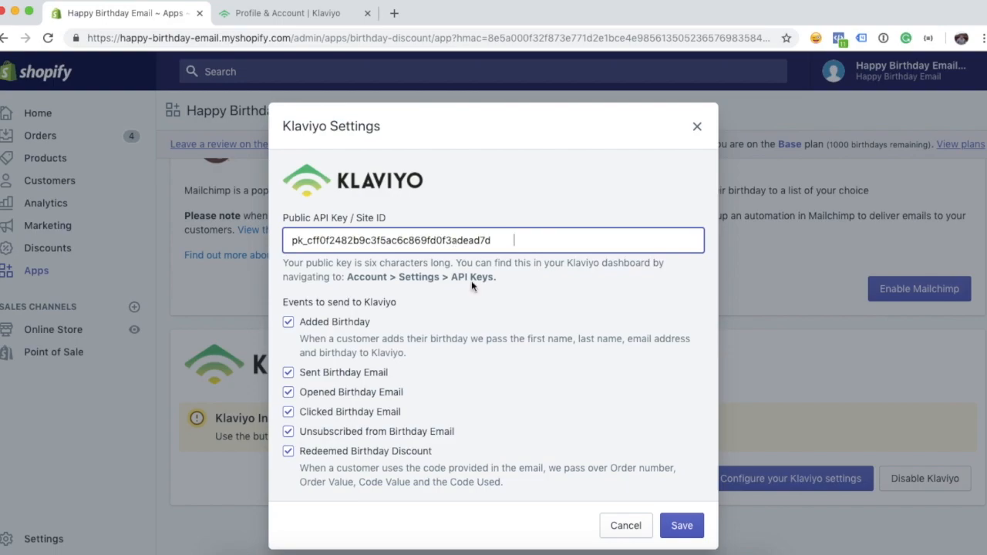
pyautogui.scroll(-1, 473, 286)
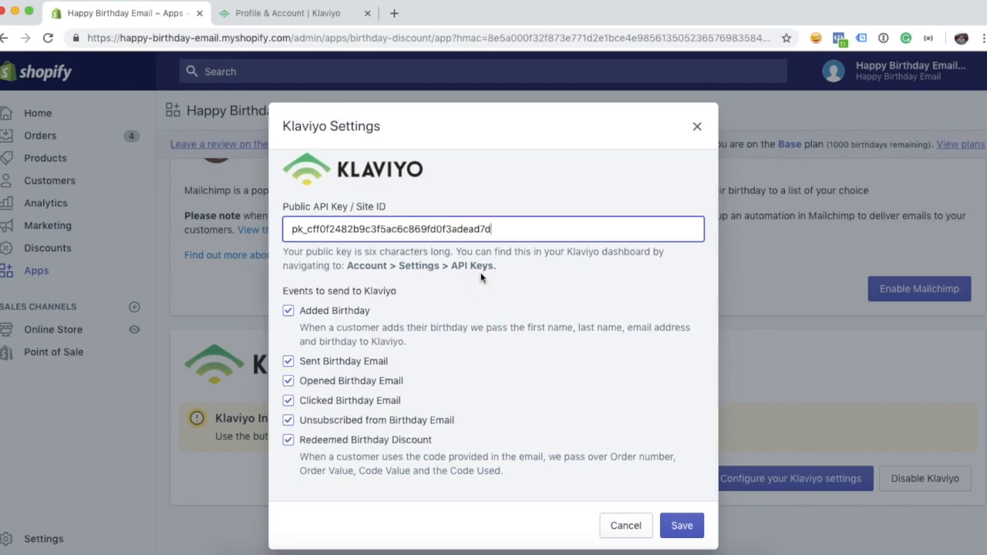
pyautogui.scroll(-1, 480, 278)
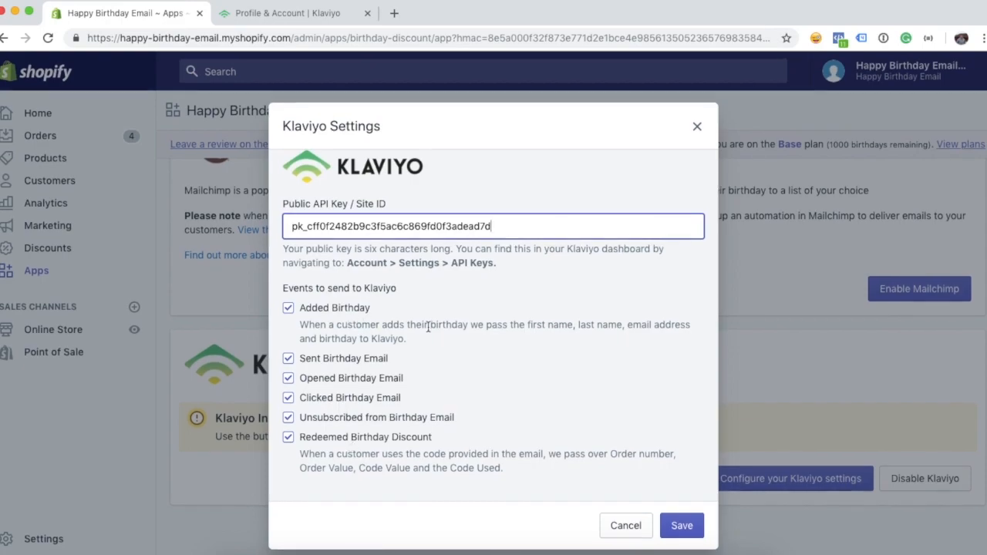
pyautogui.click(681, 526)
# - Open the online store and add the Heather Green 5 Panel Camp Cap to the cart
pyautogui.scroll(-3, 605, 406)
pyautogui.scroll(-3, 606, 407)
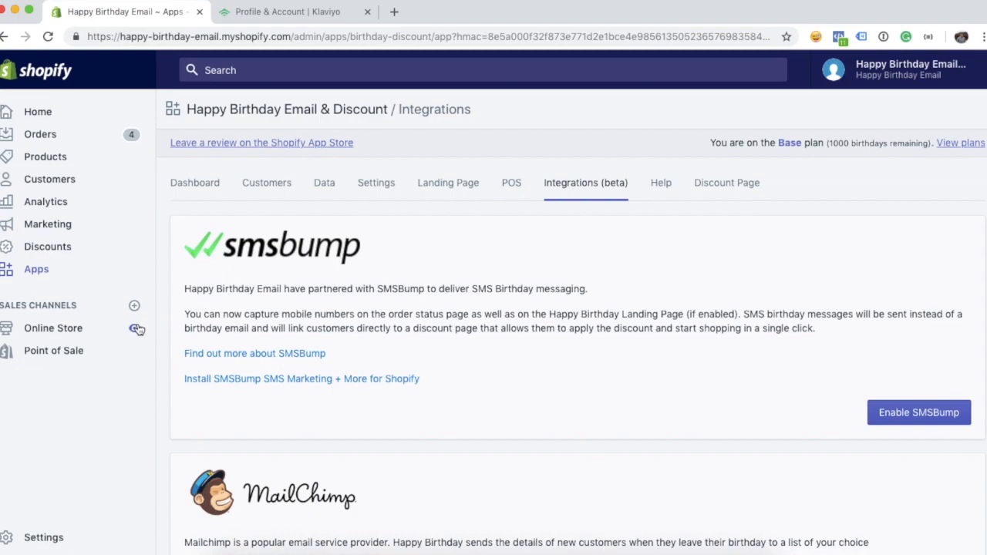
pyautogui.click(136, 330)
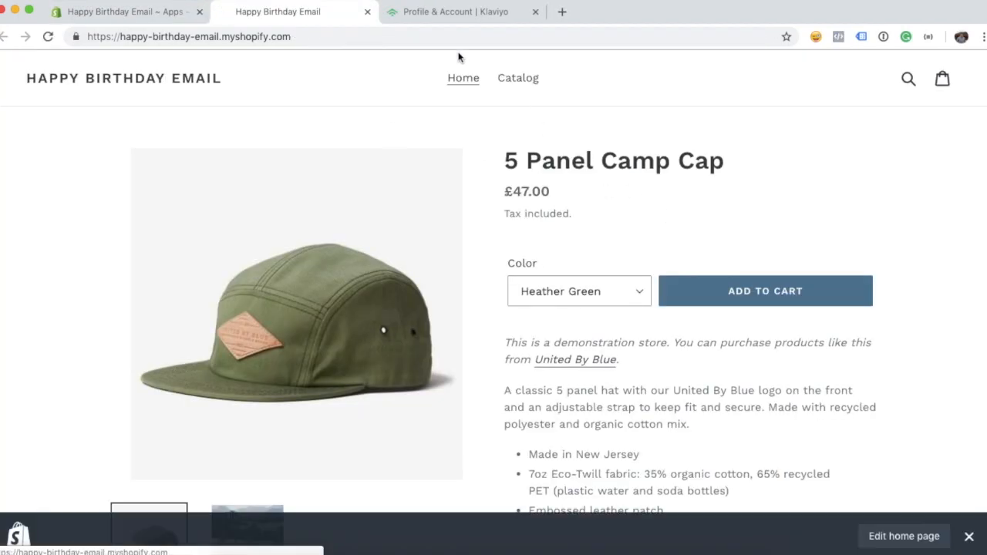
pyautogui.scroll(-1, 683, 234)
pyautogui.click(752, 266)
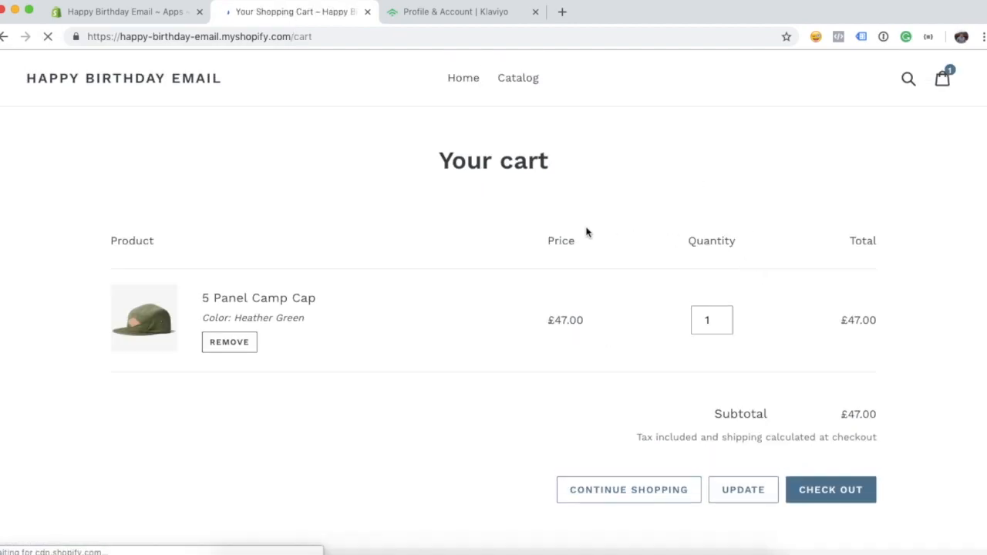
# - Check out the cart with the customer's saved contact and shipping details, continuing through to payment
pyautogui.scroll(-3, 586, 231)
pyautogui.scroll(-1, 586, 232)
pyautogui.click(828, 367)
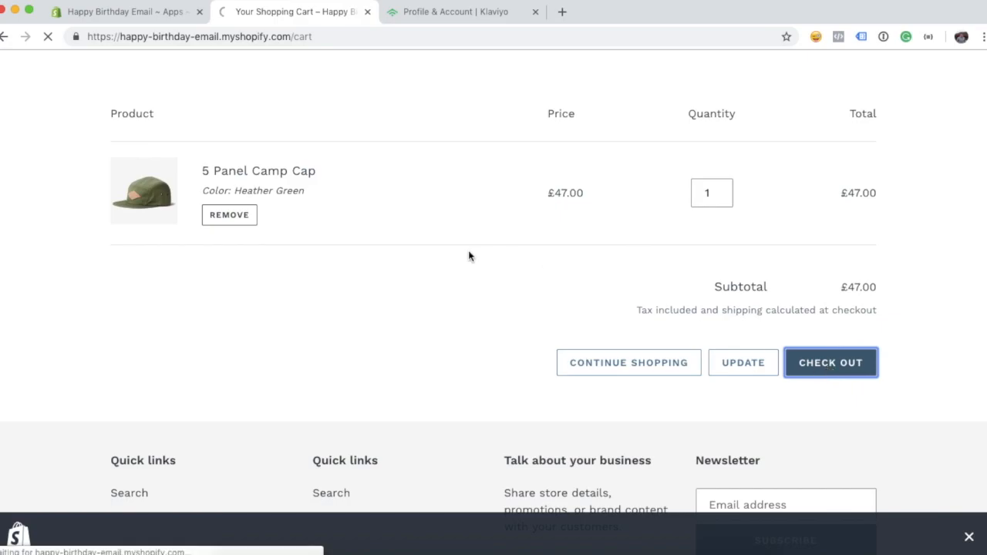
pyautogui.click(287, 205)
pyautogui.click(216, 239)
pyautogui.scroll(-3, 308, 309)
pyautogui.click(423, 467)
pyautogui.click(425, 368)
# - Fill in the card number, cardholder name, expiry date and security code, and complete the order
pyautogui.scroll(-3, 425, 368)
pyautogui.click(177, 310)
pyautogui.write('1')
pyautogui.click(144, 353)
pyautogui.write('MR Card Holder')
pyautogui.press('Tab')
pyautogui.write('0119')
pyautogui.press('Tab')
pyautogui.write('123')
pyautogui.scroll(-1, 454, 462)
pyautogui.click(454, 486)
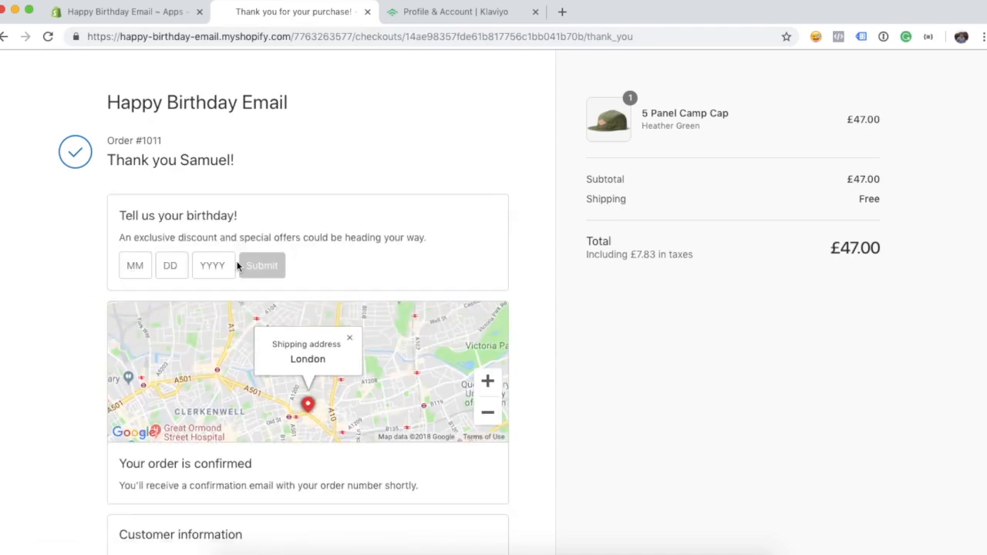
# - Enter the customer's date of birth in the birthday form on the order confirmation page and submit it
pyautogui.click(140, 265)
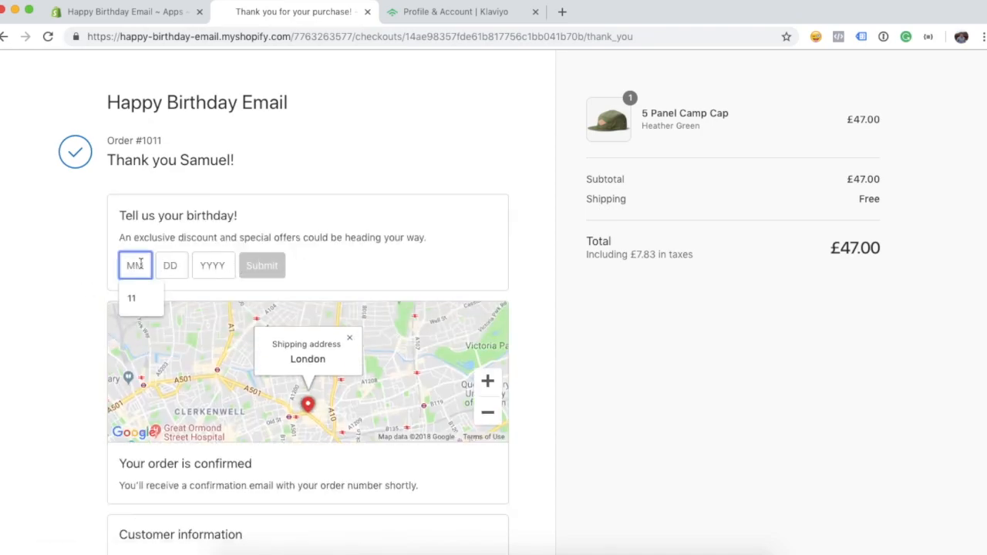
pyautogui.write('11')
pyautogui.press('Tab')
pyautogui.click(171, 265)
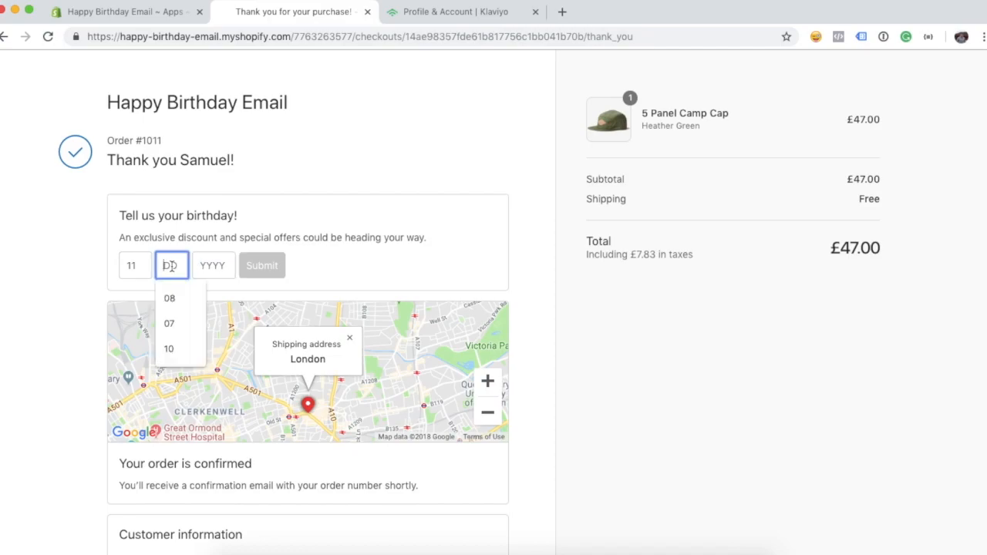
pyautogui.write('121991')
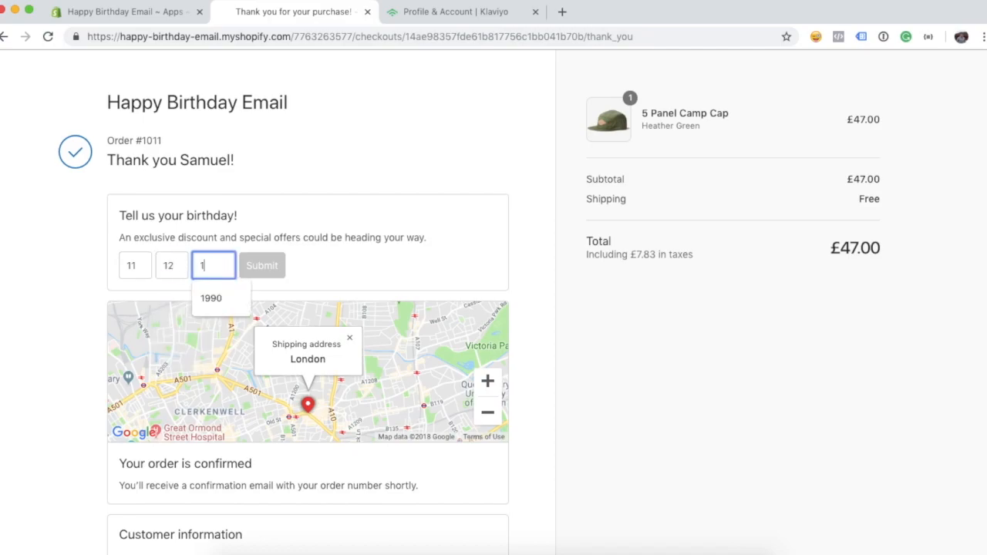
pyautogui.press('Tab')
pyautogui.click(273, 270)
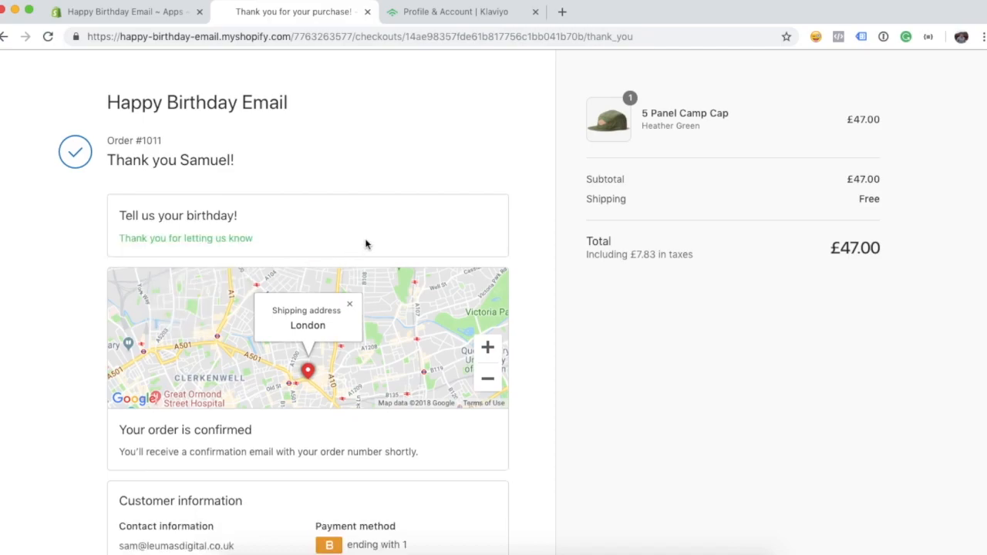
# - Switch to Klaviyo and open the most recently active customer profile
pyautogui.click(442, 17)
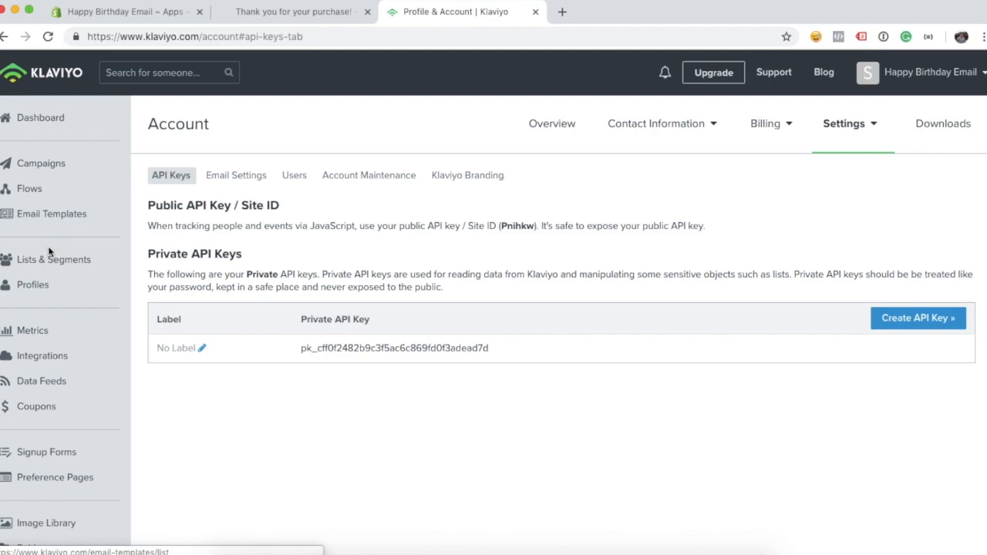
pyautogui.click(47, 285)
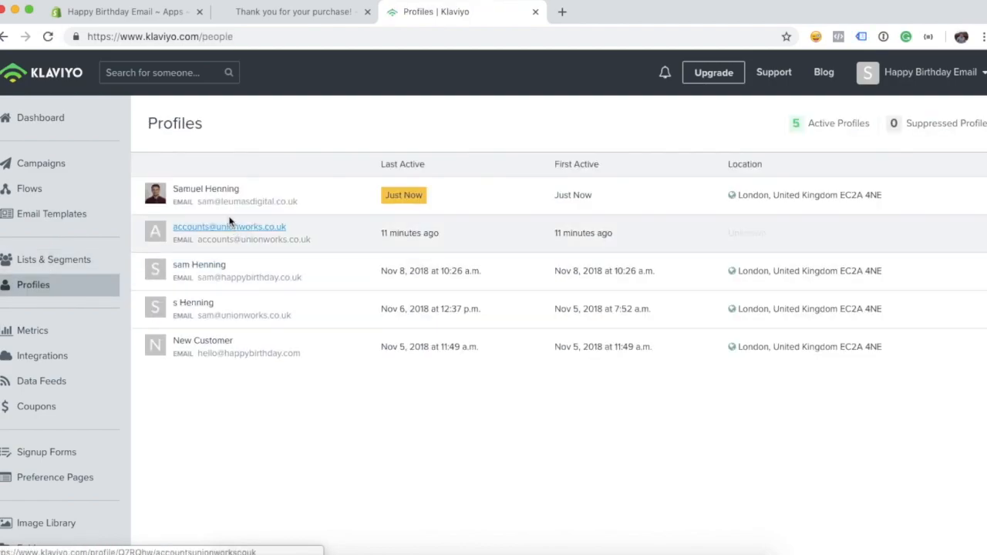
pyautogui.click(207, 191)
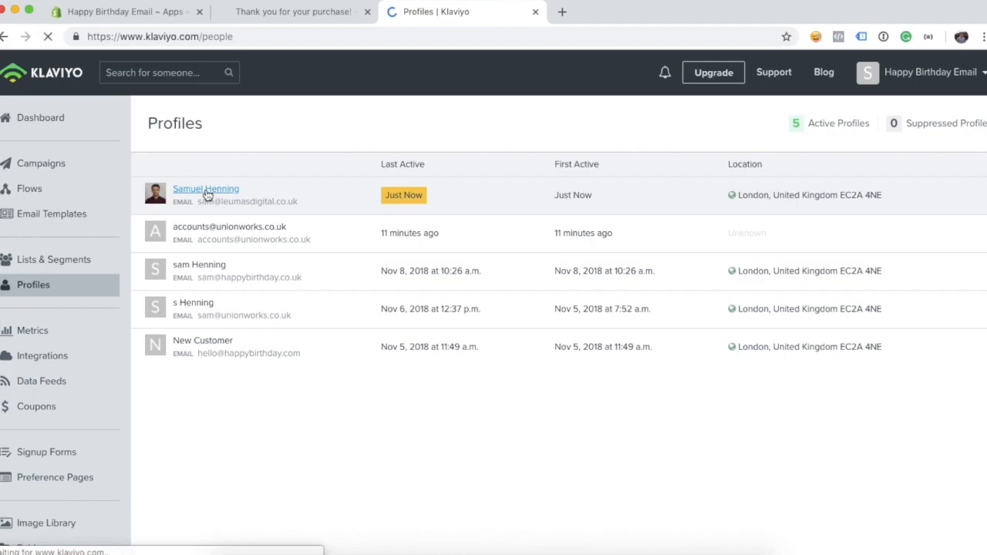
# - Examine the profile's Added Birthday event and its birthday and discount link custom properties
pyautogui.scroll(-2, 610, 234)
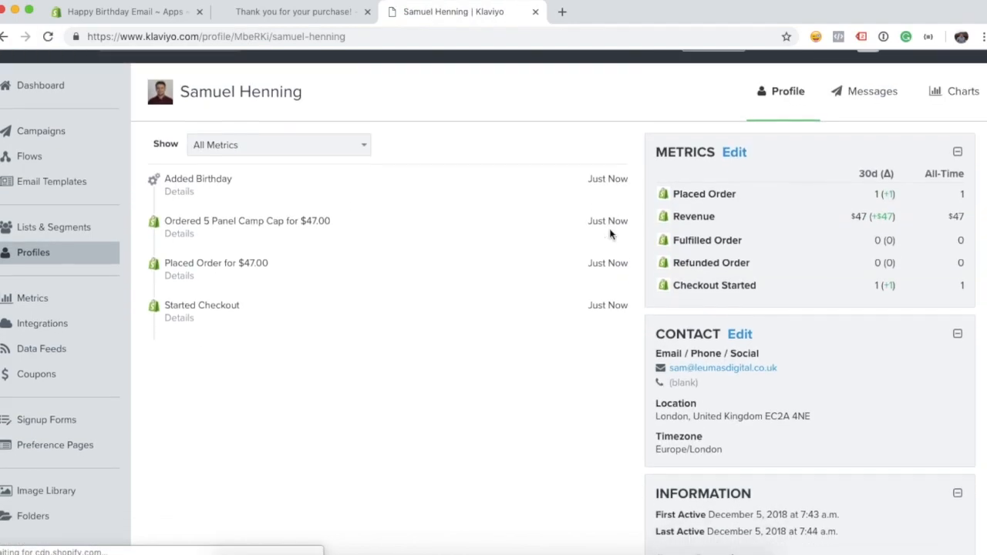
pyautogui.scroll(-3, 610, 233)
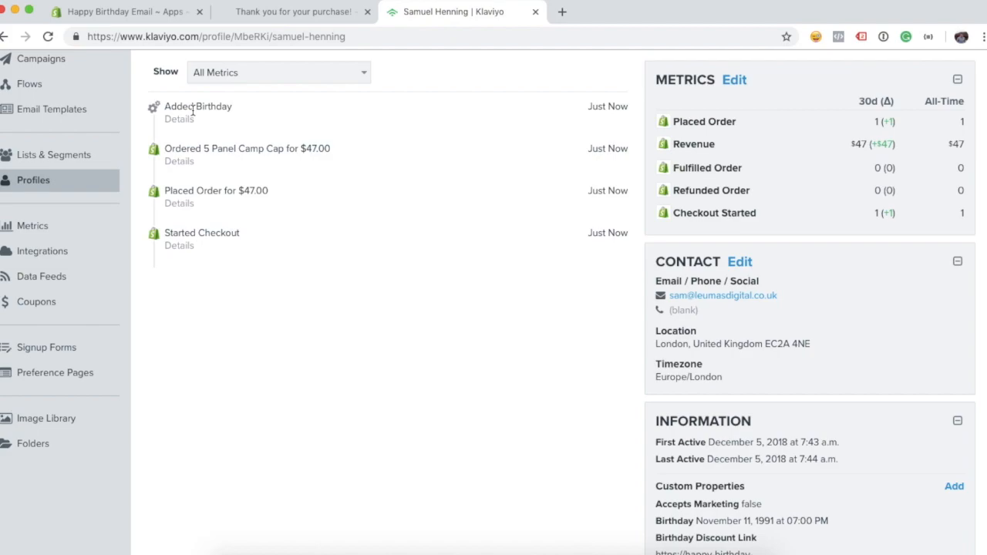
pyautogui.moveTo(236, 110); pyautogui.dragTo(171, 110)
pyautogui.click(262, 137)
pyautogui.scroll(-5, 262, 257)
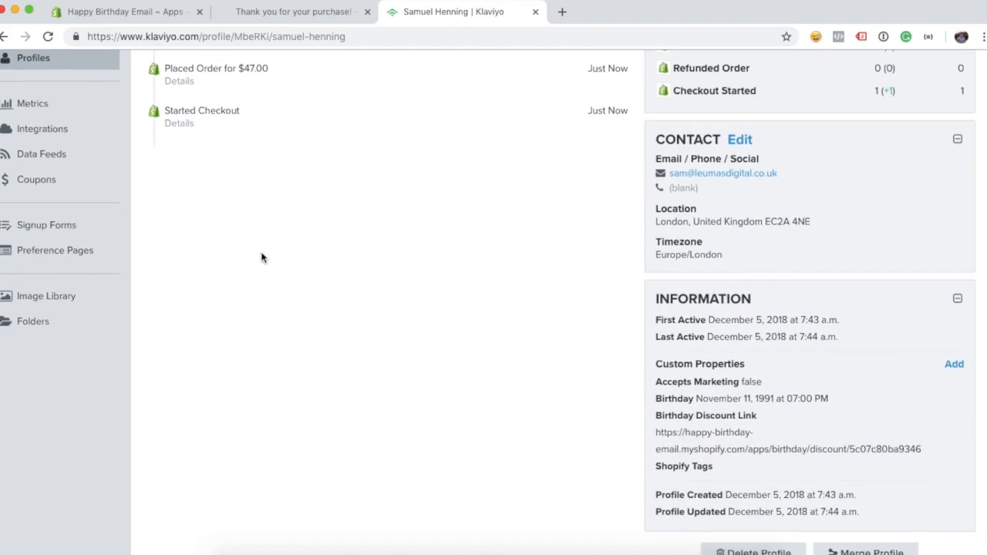
pyautogui.moveTo(778, 393)
pyautogui.scroll(-1, 778, 382)
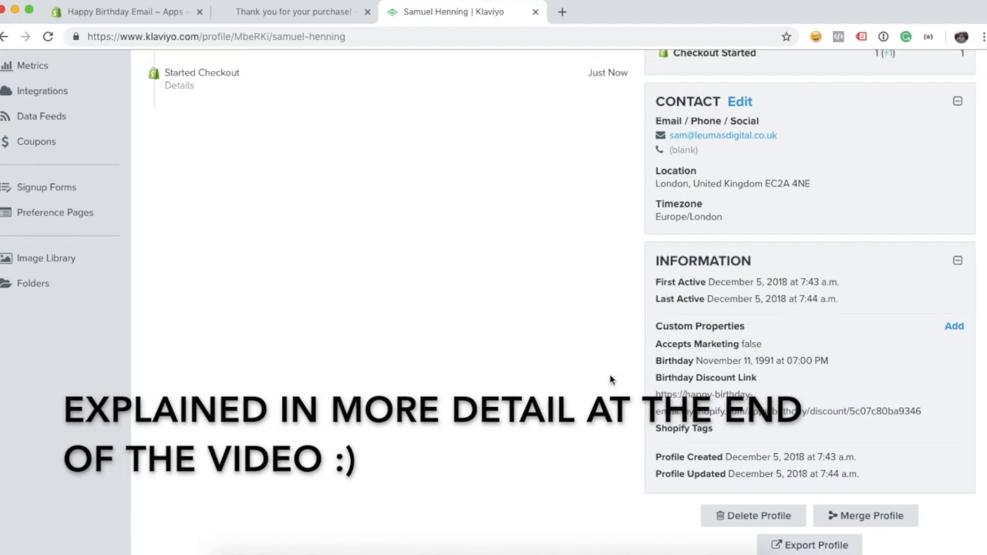
pyautogui.scroll(5, 510, 353)
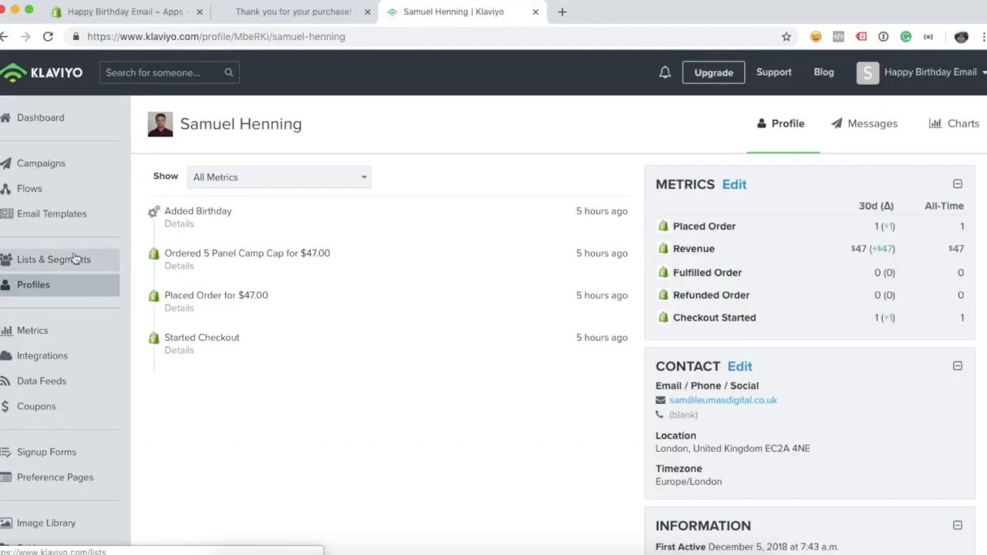
# - Start a new segment under Lists & Segments and name it Birthdays
pyautogui.click(77, 260)
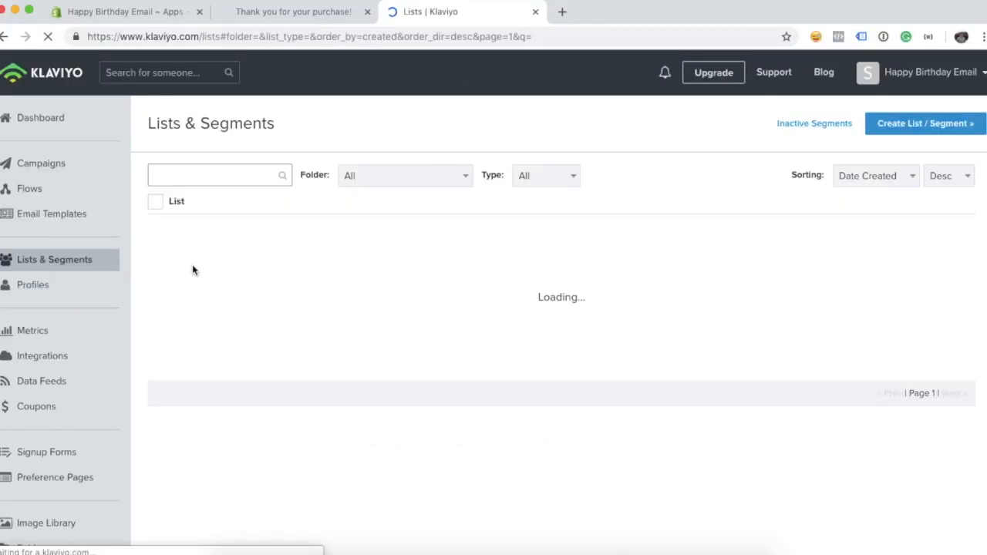
pyautogui.scroll(-3, 561, 247)
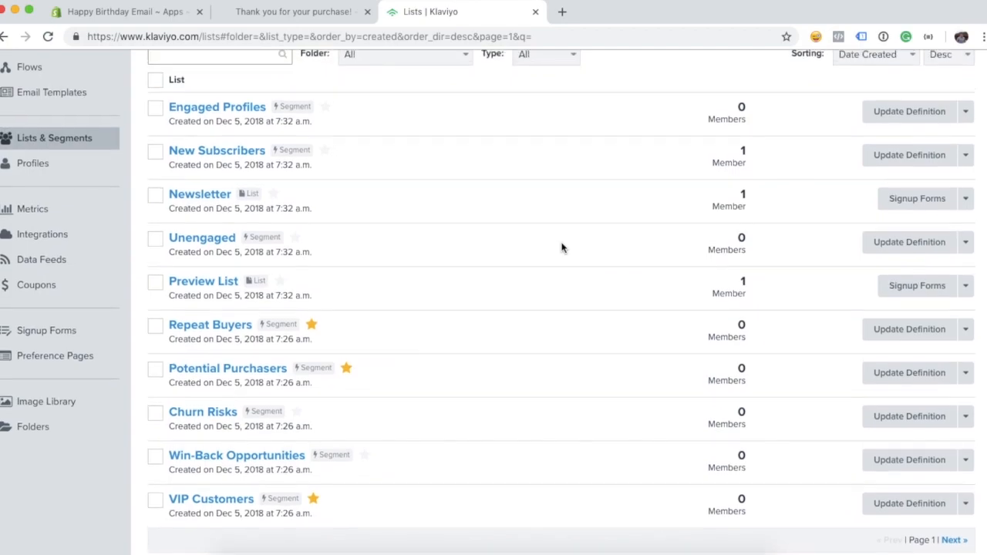
pyautogui.scroll(3, 562, 247)
pyautogui.scroll(-3, 574, 271)
pyautogui.scroll(3, 574, 274)
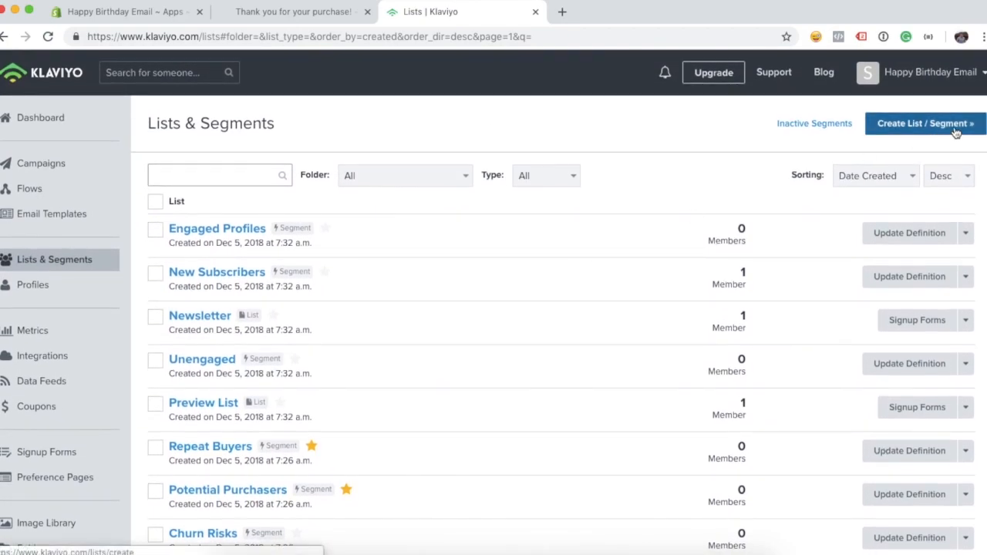
pyautogui.click(955, 131)
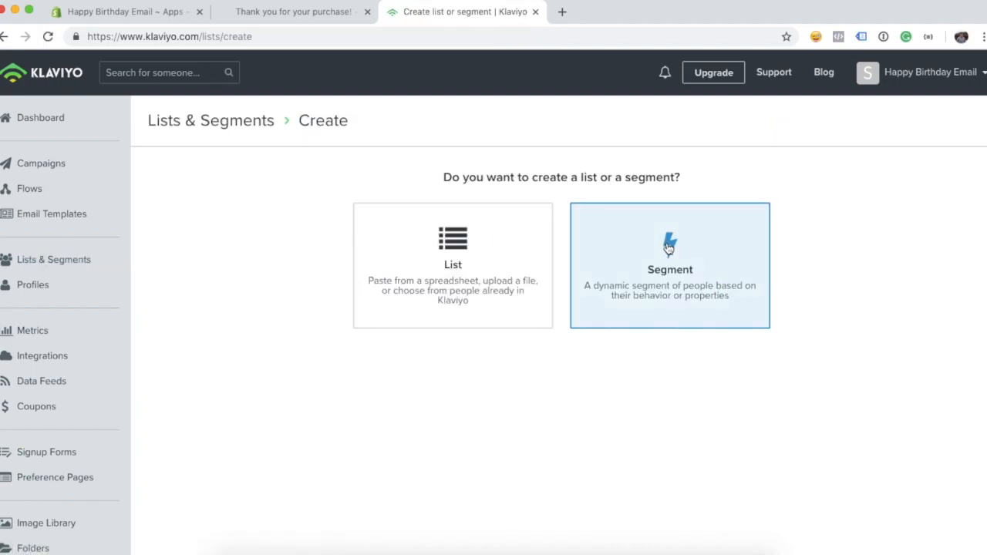
pyautogui.click(681, 268)
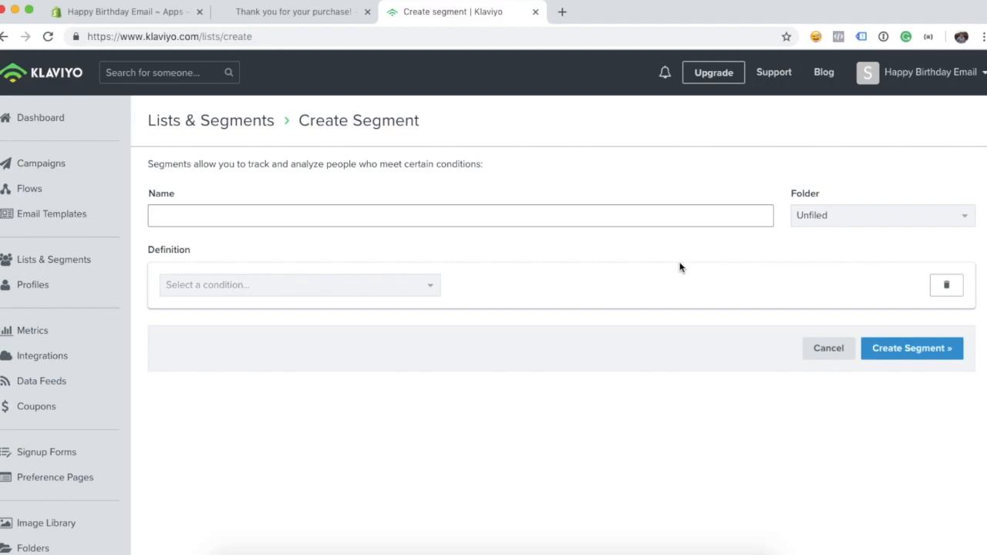
pyautogui.click(261, 221)
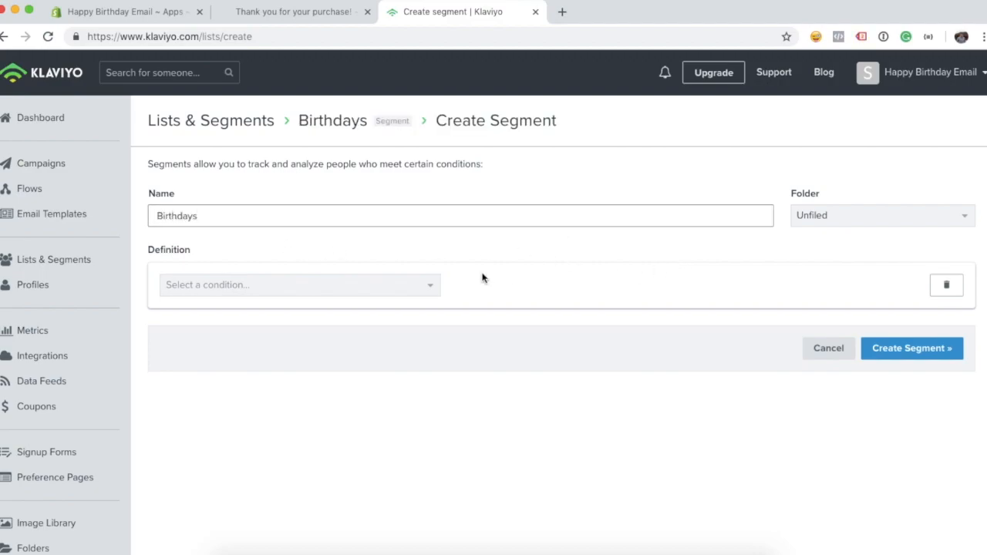
# - Add a "Properties about someone" condition to the segment definition using the custom property Birthday
pyautogui.click(404, 290)
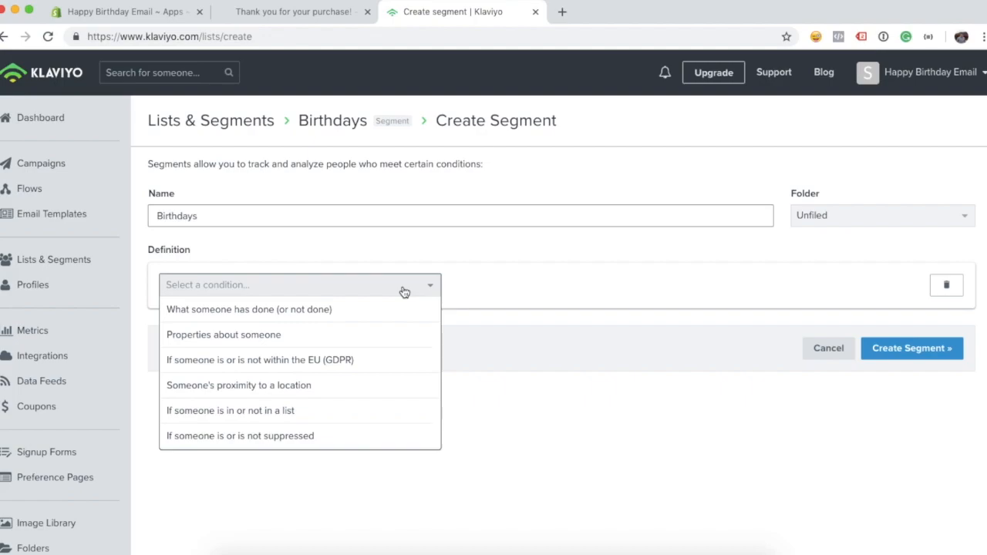
pyautogui.click(370, 336)
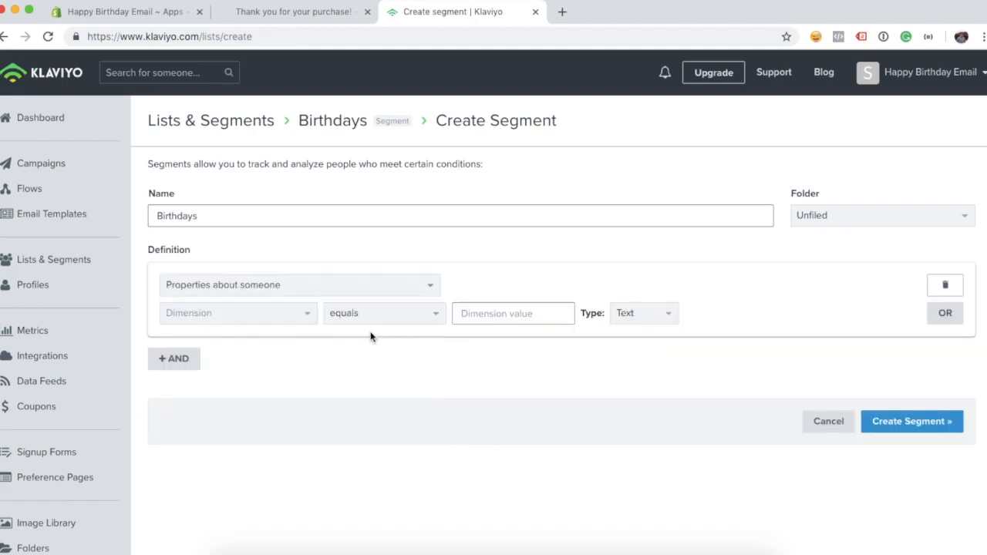
pyautogui.click(292, 320)
pyautogui.scroll(-2, 285, 370)
pyautogui.scroll(-8, 285, 372)
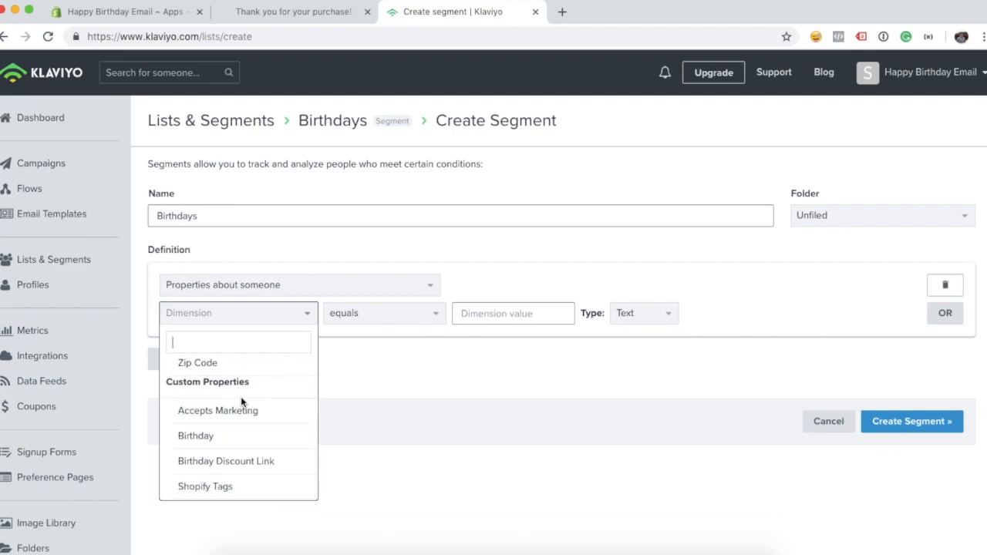
pyautogui.click(236, 441)
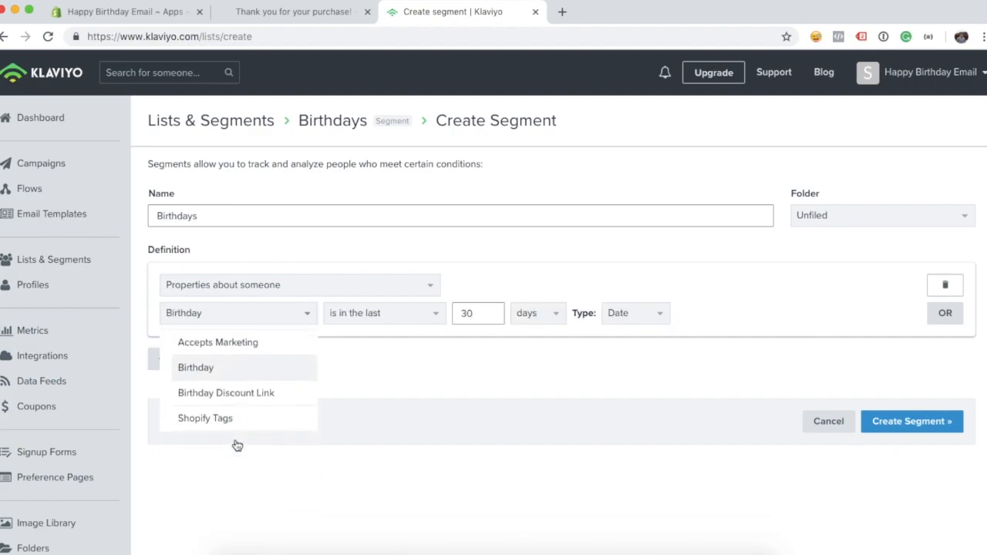
# - Set the Birthday condition's operator to "day is today"
pyautogui.click(390, 325)
pyautogui.scroll(-1, 387, 364)
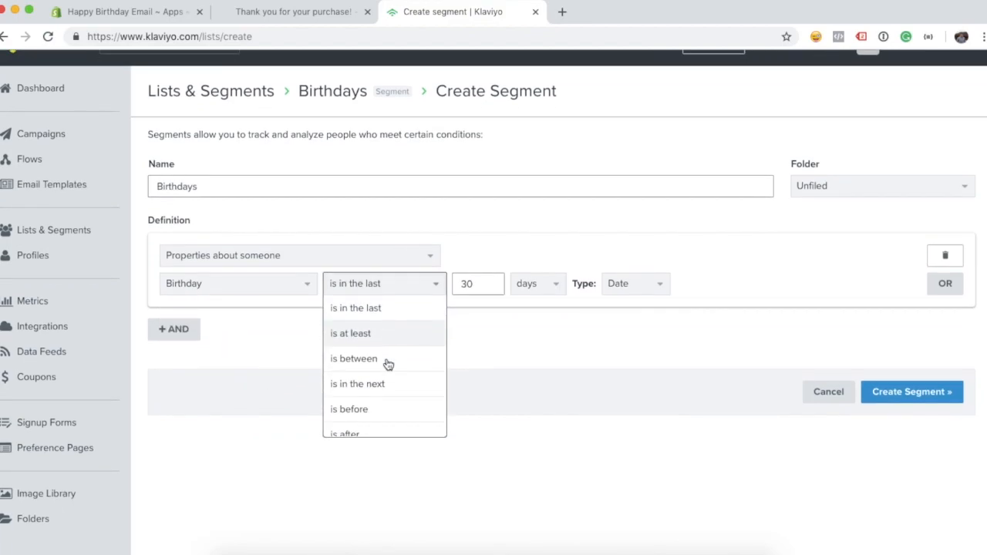
pyautogui.scroll(-1, 394, 342)
pyautogui.scroll(1, 394, 342)
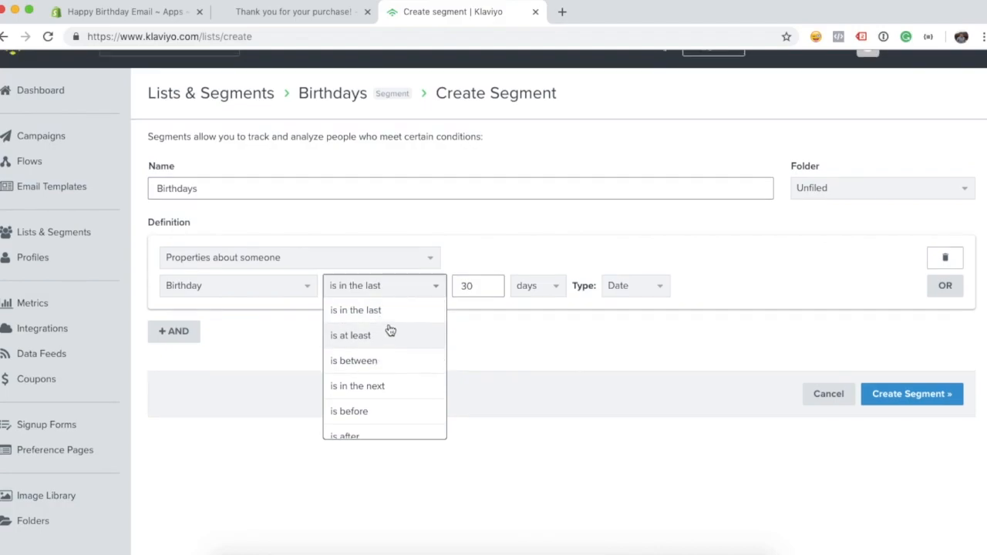
pyautogui.scroll(-1, 390, 331)
pyautogui.scroll(-4, 393, 326)
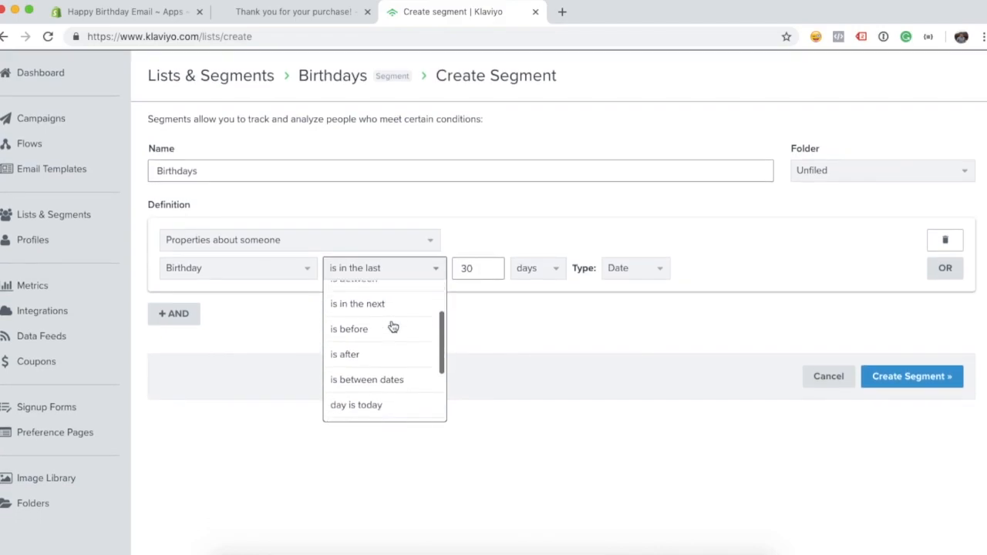
pyautogui.scroll(-1, 393, 347)
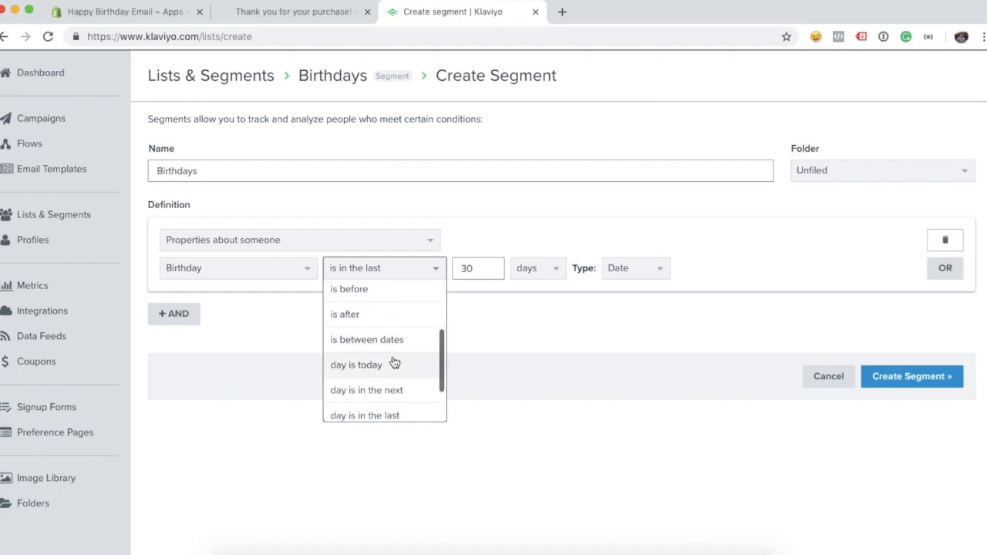
pyautogui.click(400, 364)
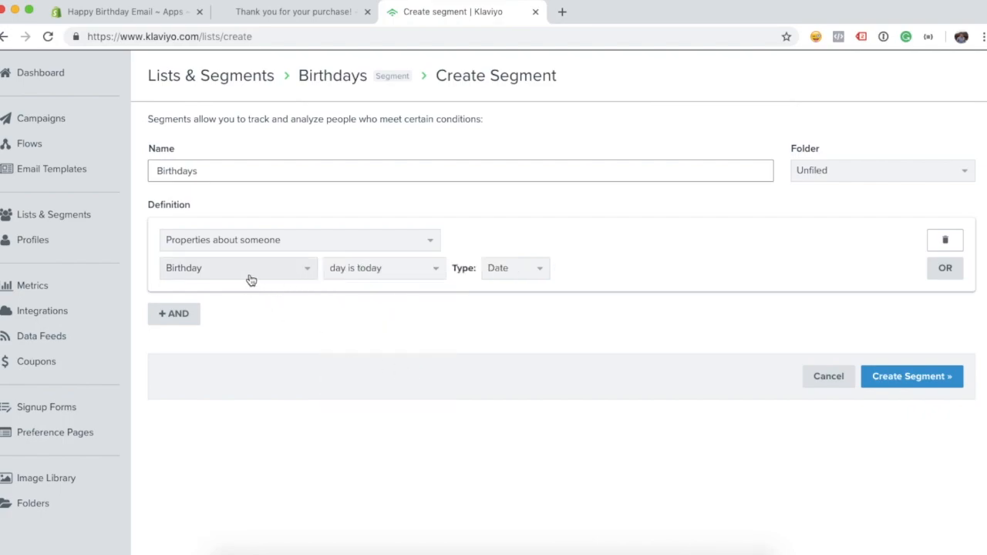
# - Keep the Birthday condition's type as Date and create the segment
pyautogui.click(541, 275)
pyautogui.click(676, 304)
pyautogui.click(916, 377)
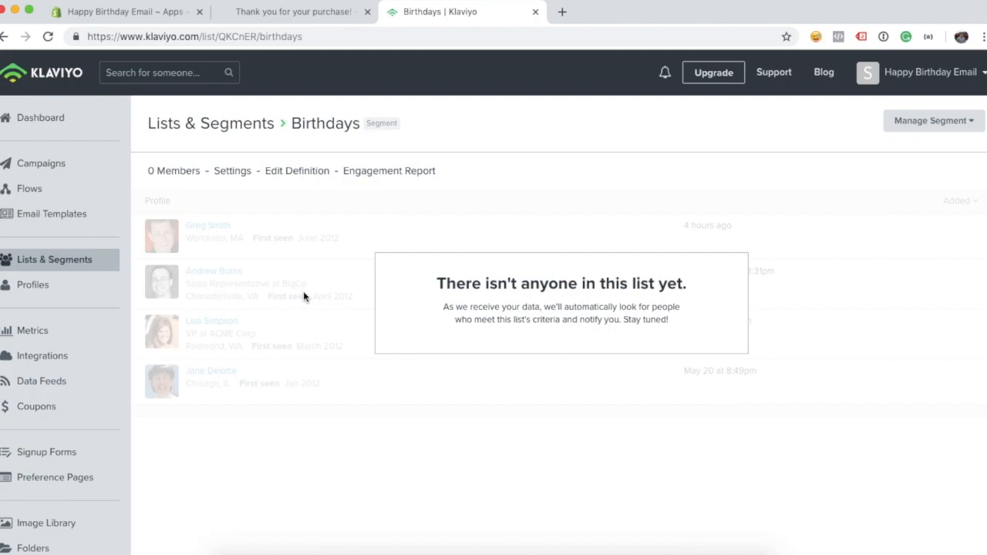
# - Create a new flow named Birthday Club in the Unfiled folder
pyautogui.click(98, 193)
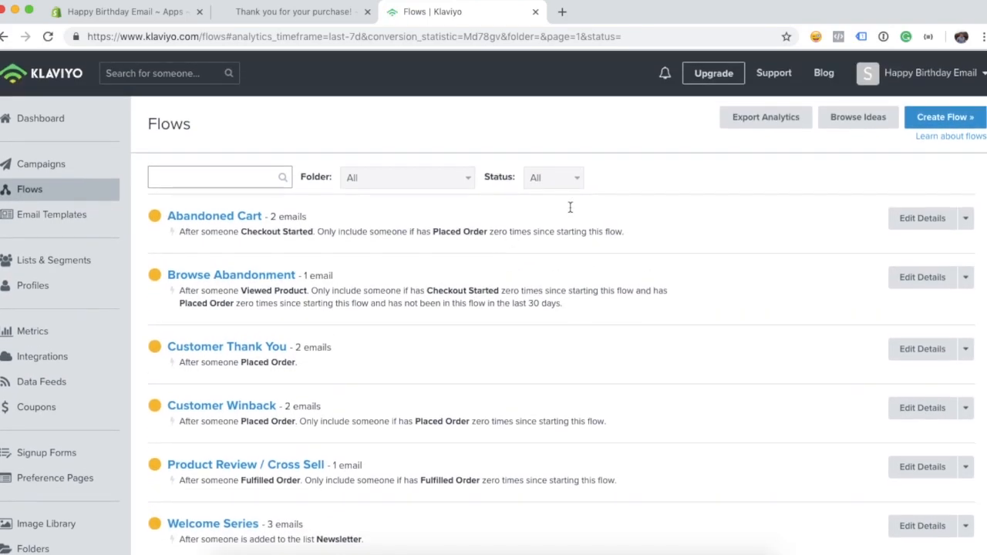
pyautogui.click(938, 117)
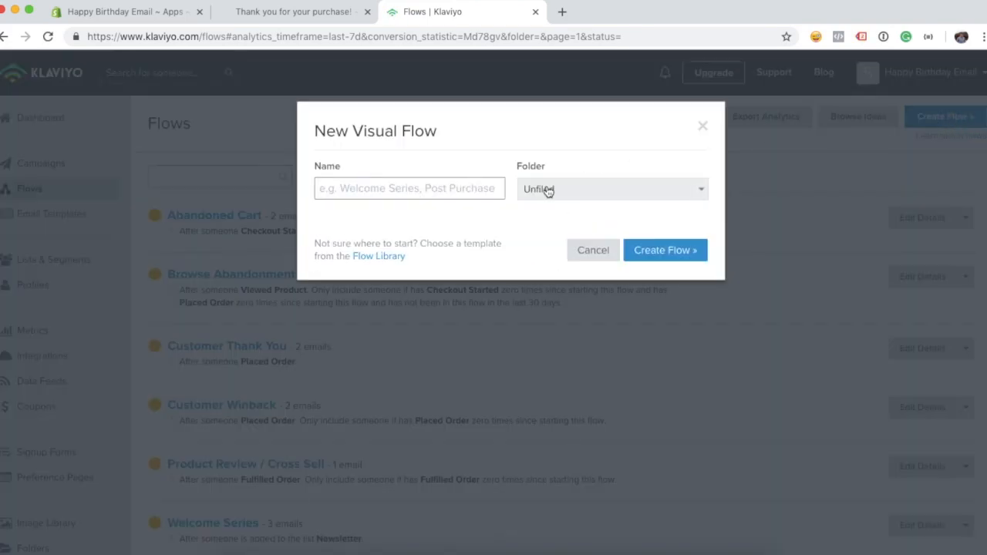
pyautogui.click(453, 187)
pyautogui.write('Birthday Club')
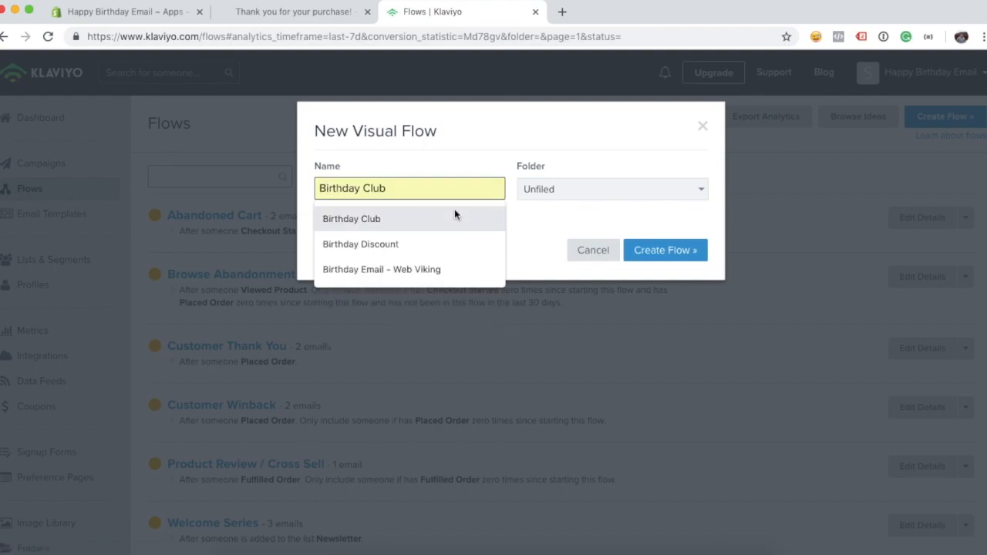
pyautogui.click(454, 219)
pyautogui.click(662, 253)
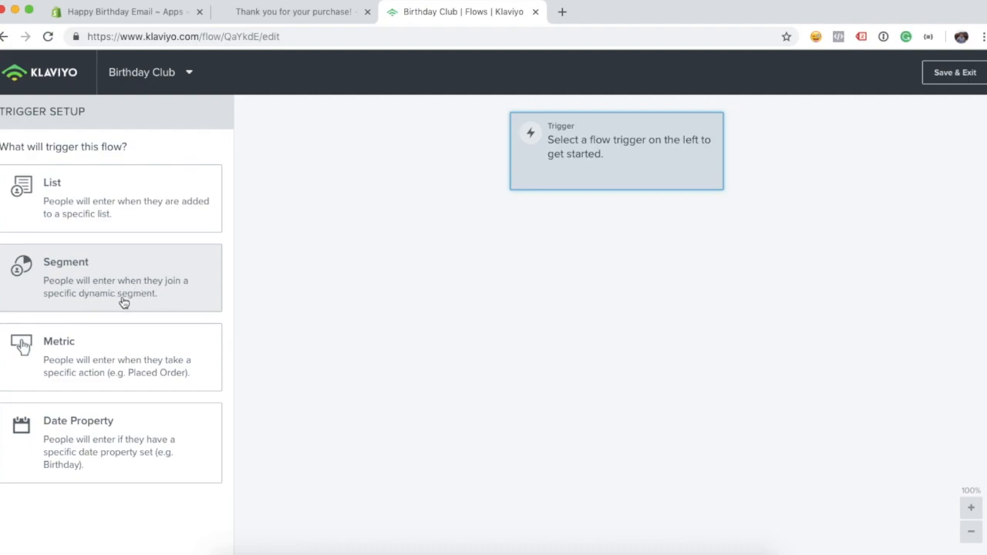
# - Set the flow trigger to joining the Birthdays segment and finish the trigger setup
pyautogui.click(98, 283)
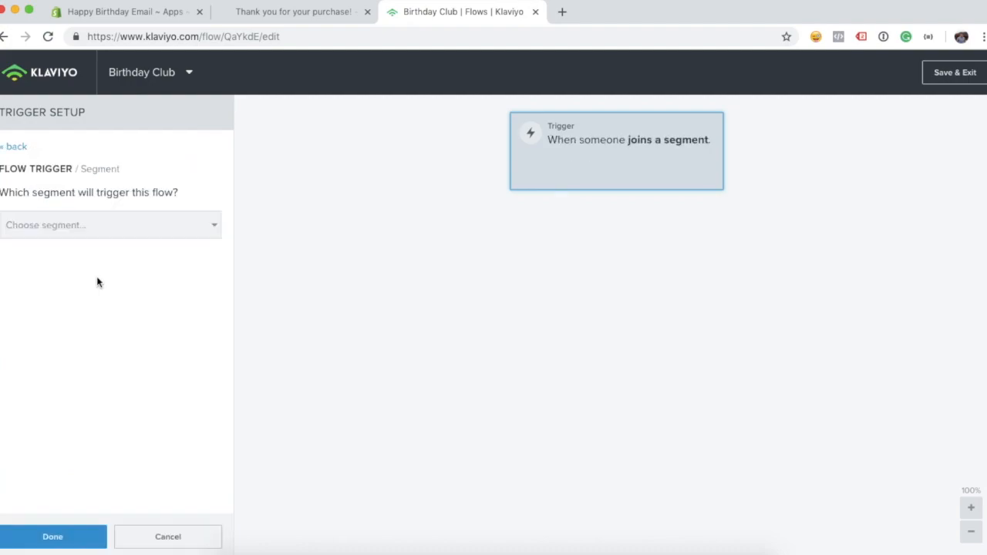
pyautogui.click(183, 225)
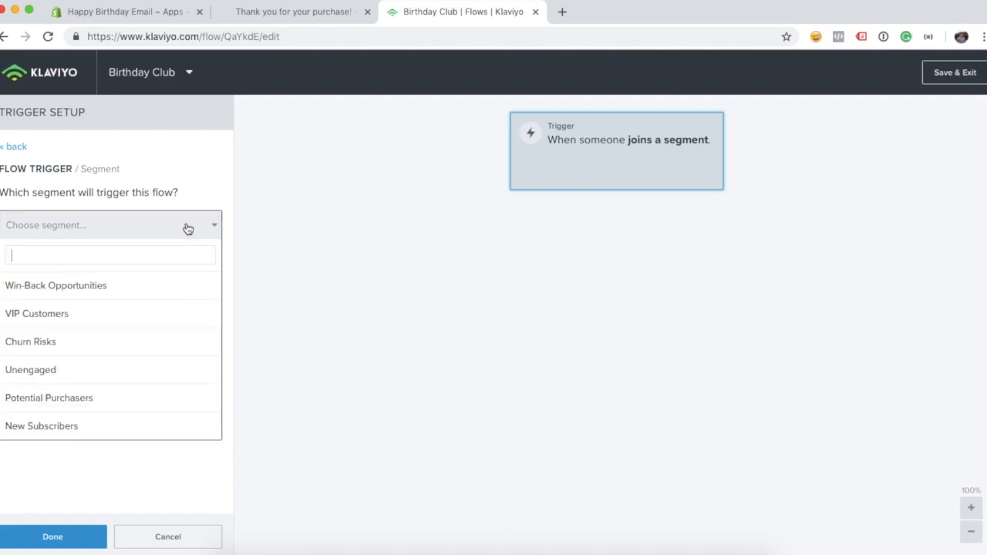
pyautogui.scroll(-3, 175, 282)
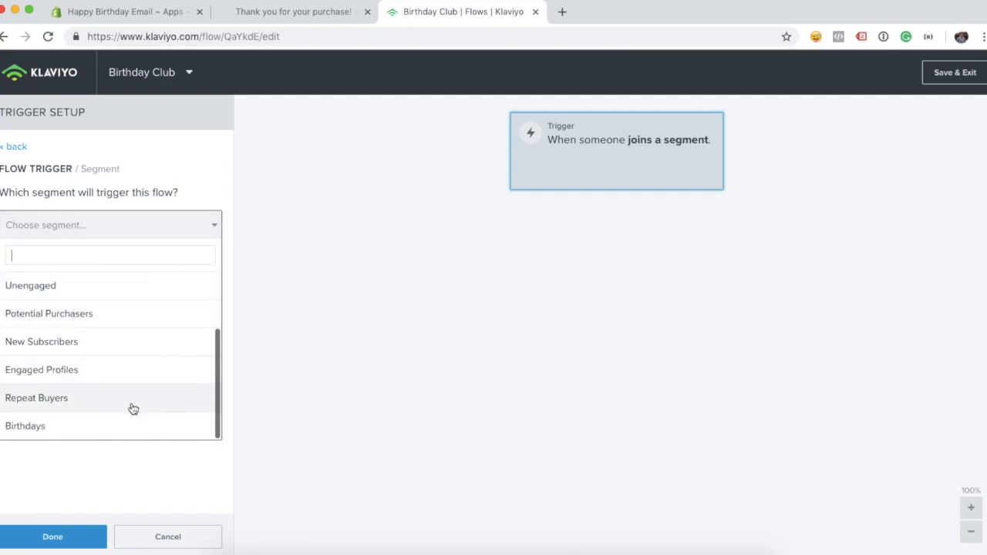
pyautogui.click(133, 427)
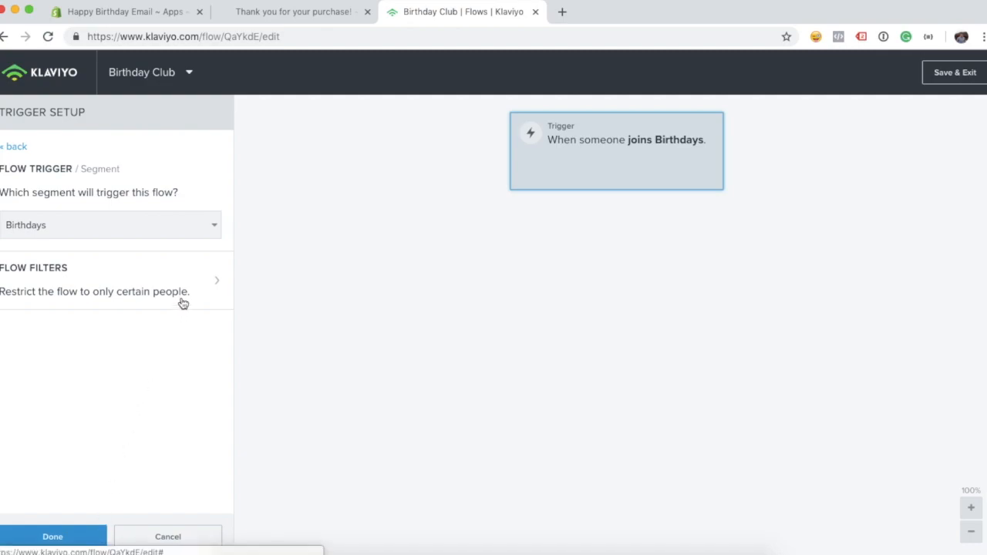
pyautogui.click(44, 538)
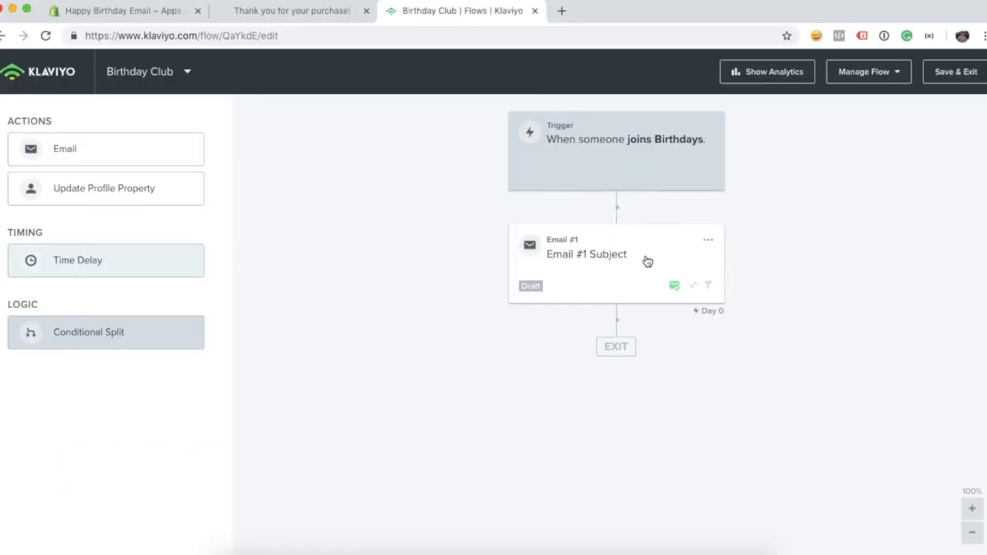
# - Open Email #1 of the flow for editing and set its preview text to "Happy Birthday from everyone at Union Works"
pyautogui.click(710, 244)
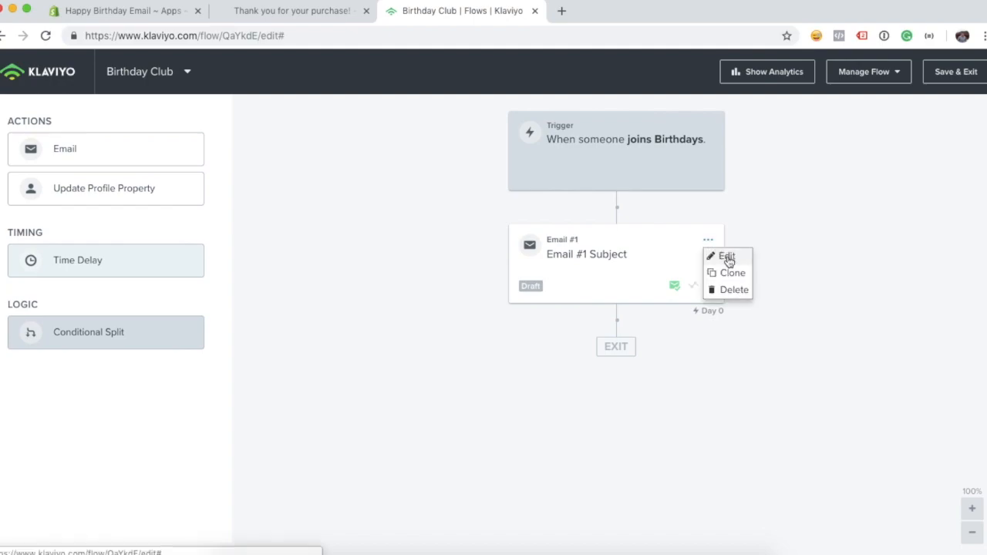
pyautogui.click(727, 257)
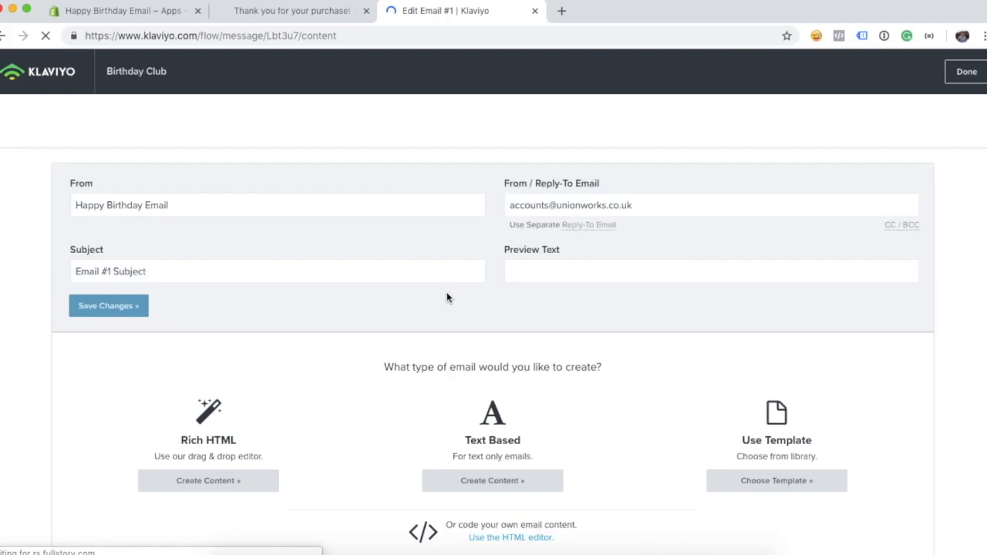
pyautogui.scroll(-1, 336, 252)
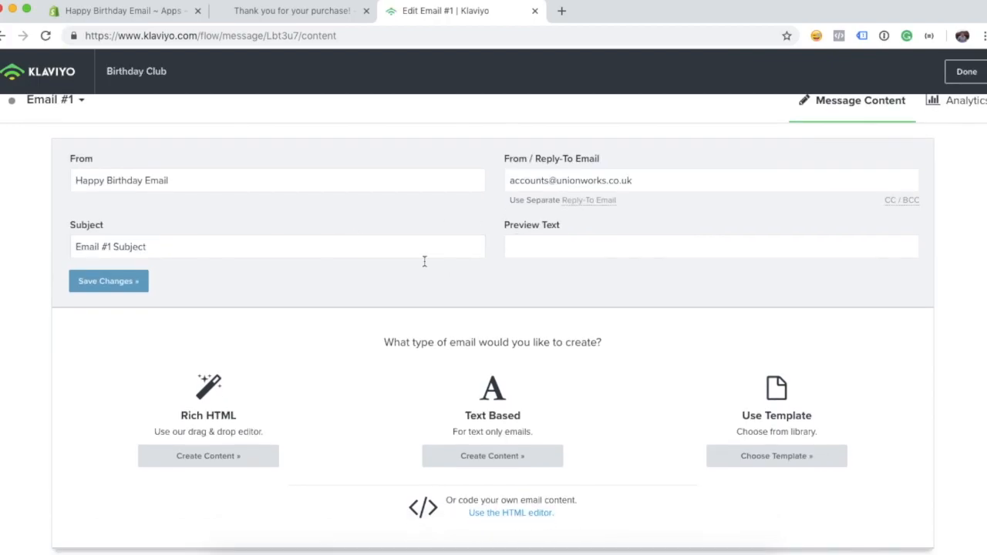
pyautogui.scroll(-1, 357, 261)
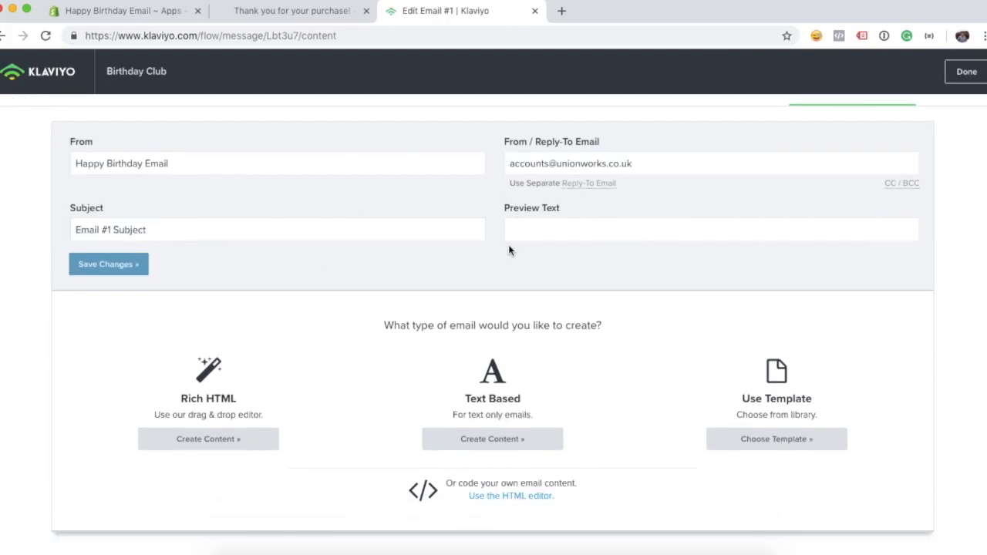
pyautogui.click(554, 228)
pyautogui.write('Happy Birthday')
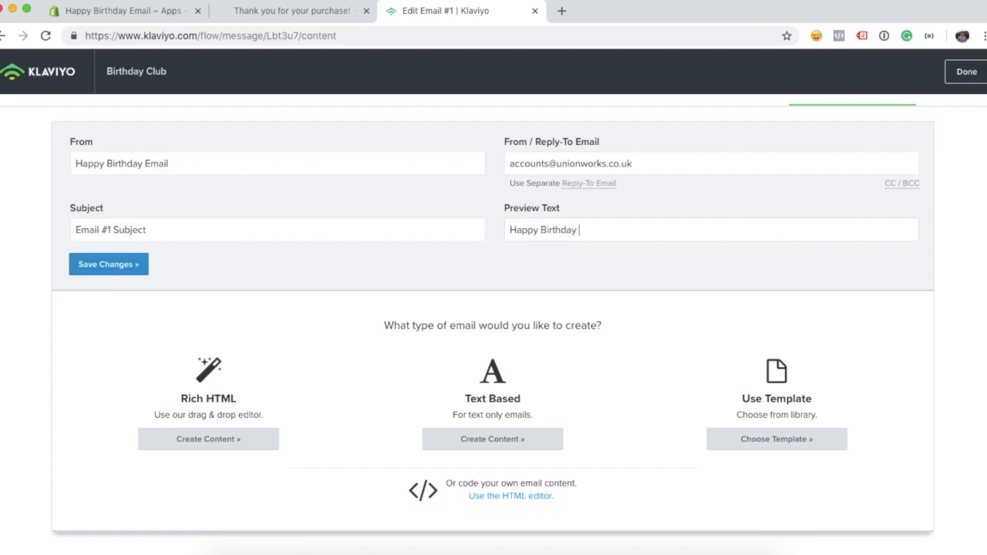
pyautogui.write(' from everyone at Union Works')
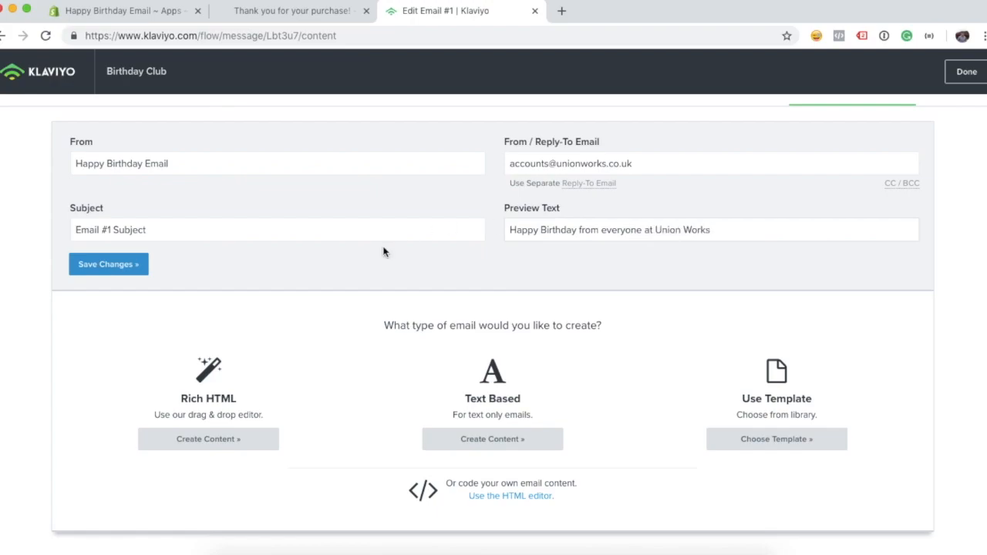
# - Set the email's subject to "Happy Birthday!" and save the changes
pyautogui.tripleClick(177, 234)
pyautogui.write('H')
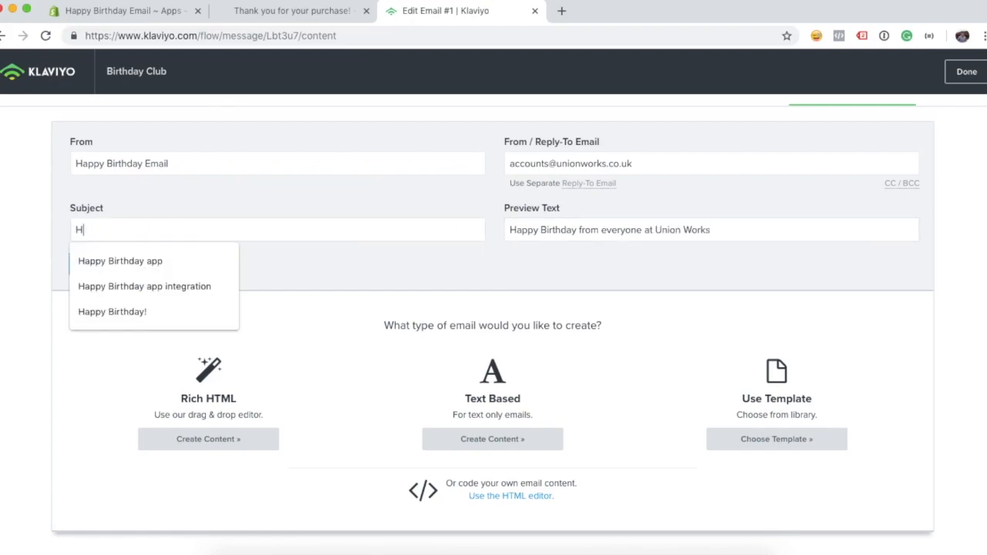
pyautogui.write('appy Birthday!')
pyautogui.click(116, 263)
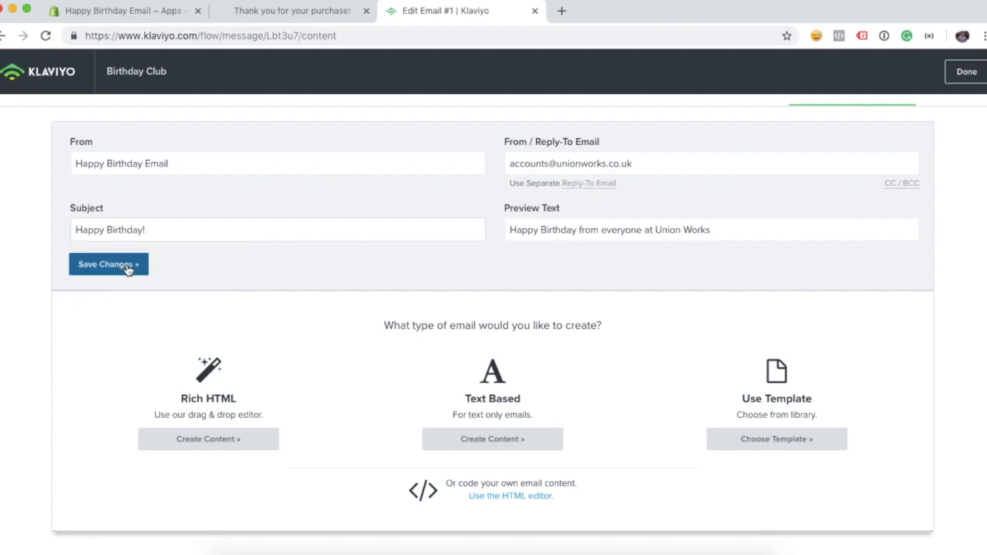
# - Choose the Basic "1 Column" template from the template library for the email content
pyautogui.scroll(-1, 298, 275)
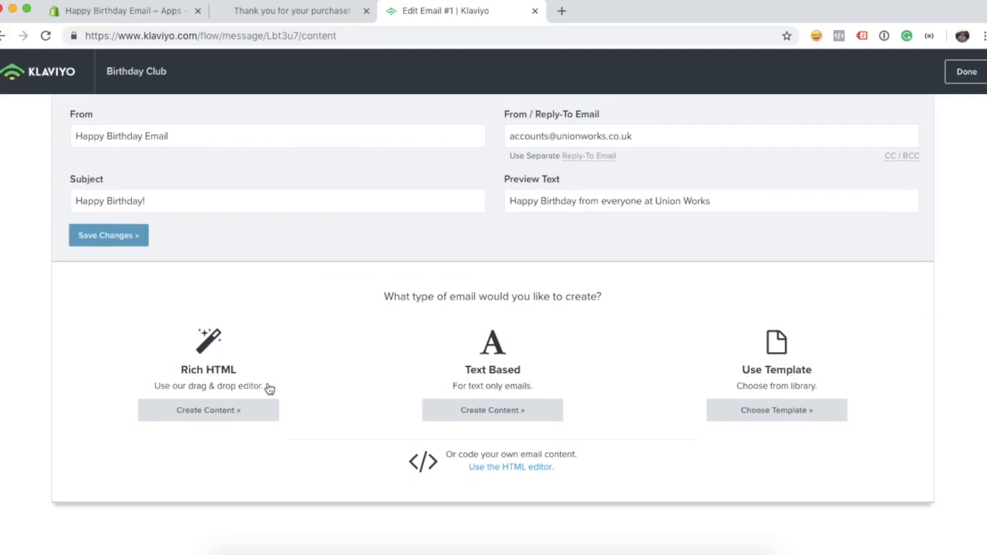
pyautogui.click(753, 415)
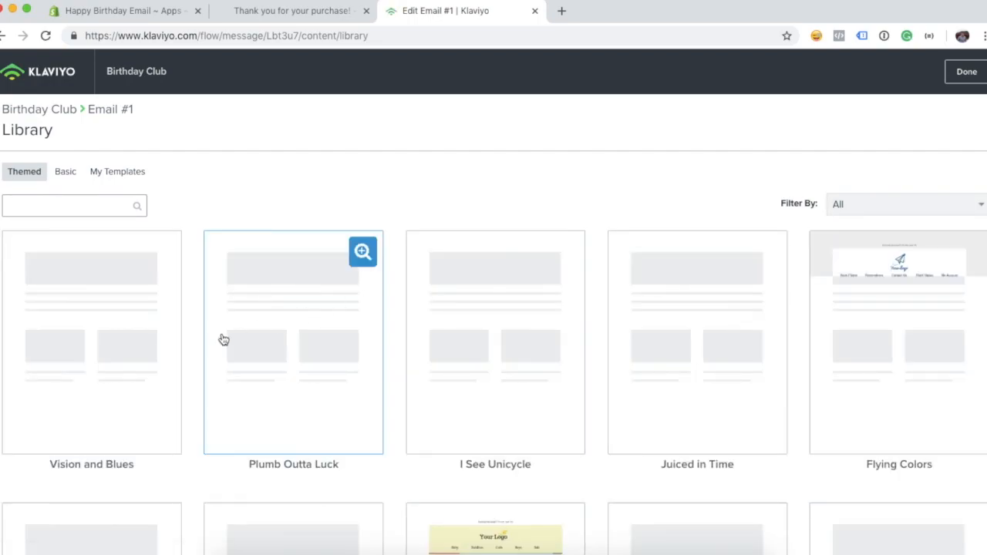
pyautogui.scroll(-3, 183, 348)
pyautogui.scroll(1, 183, 350)
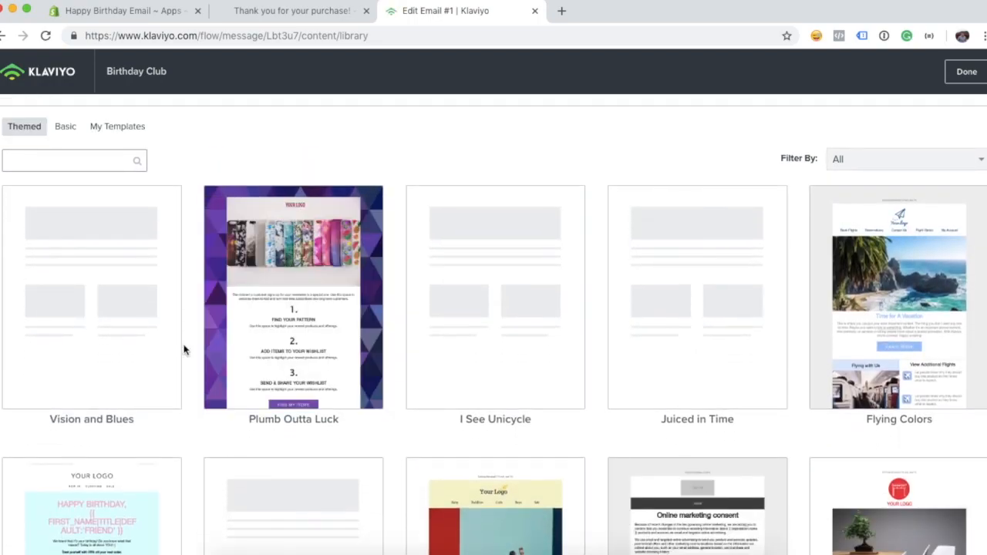
pyautogui.scroll(-1, 182, 346)
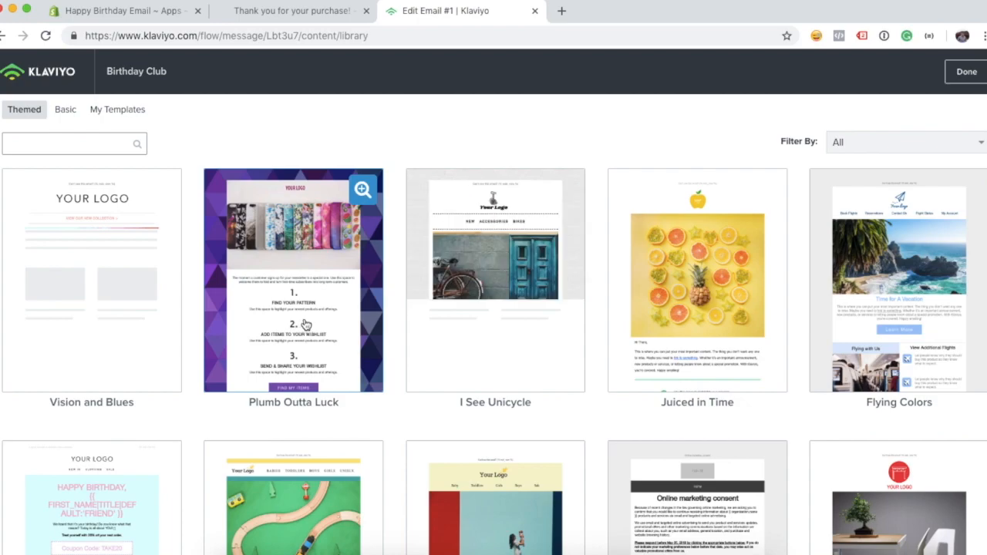
pyautogui.scroll(-1, 143, 298)
pyautogui.scroll(2, 143, 299)
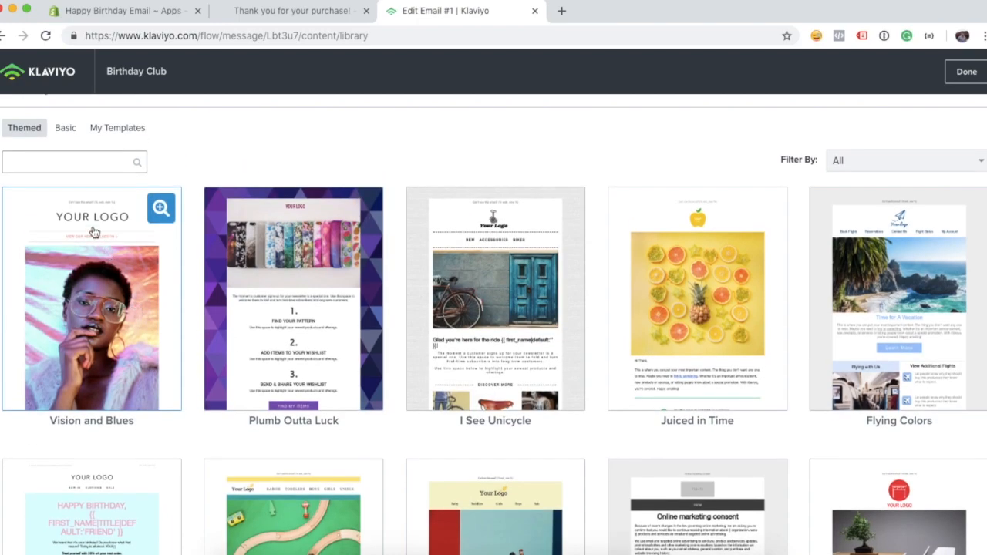
pyautogui.click(65, 129)
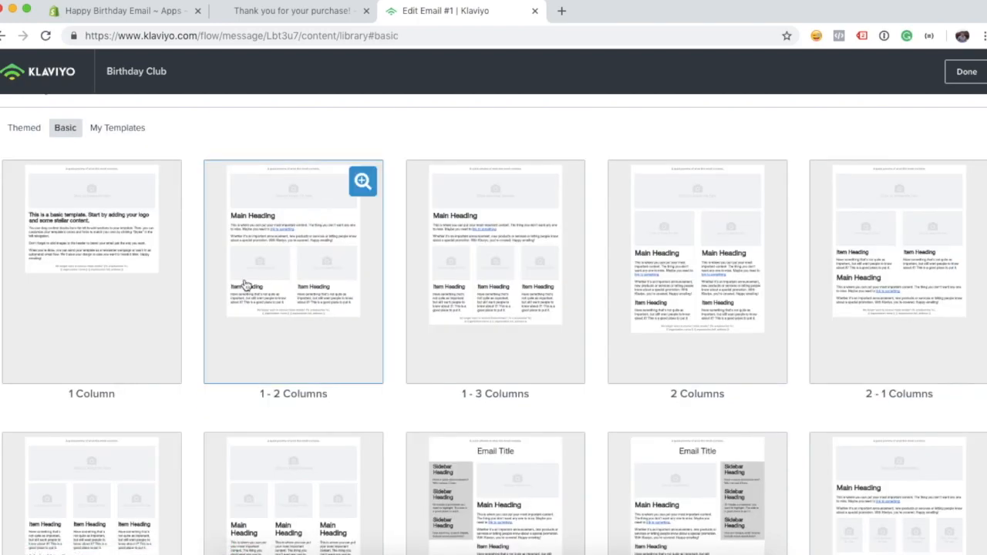
pyautogui.click(106, 260)
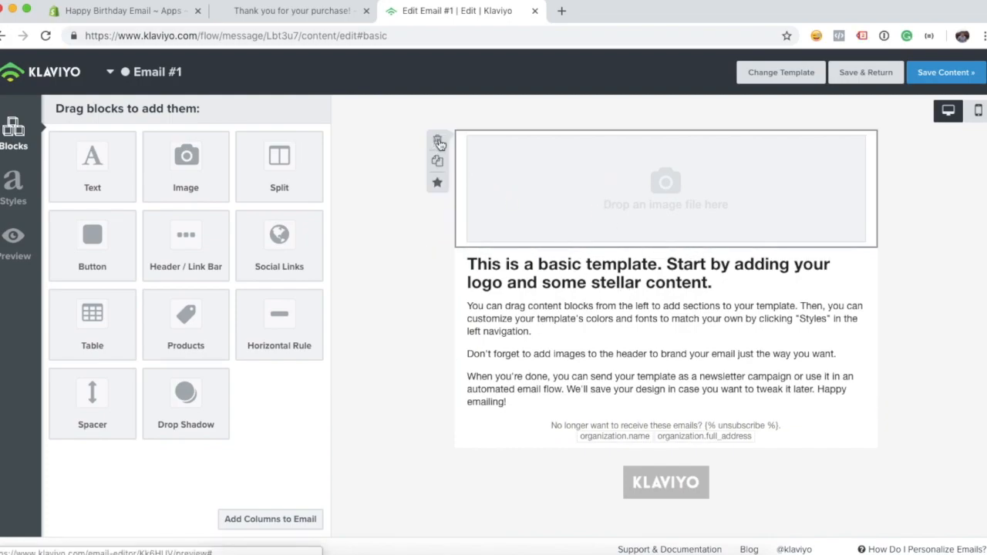
# - Delete the empty image block above the template's heading text
pyautogui.click(437, 145)
pyautogui.click(641, 203)
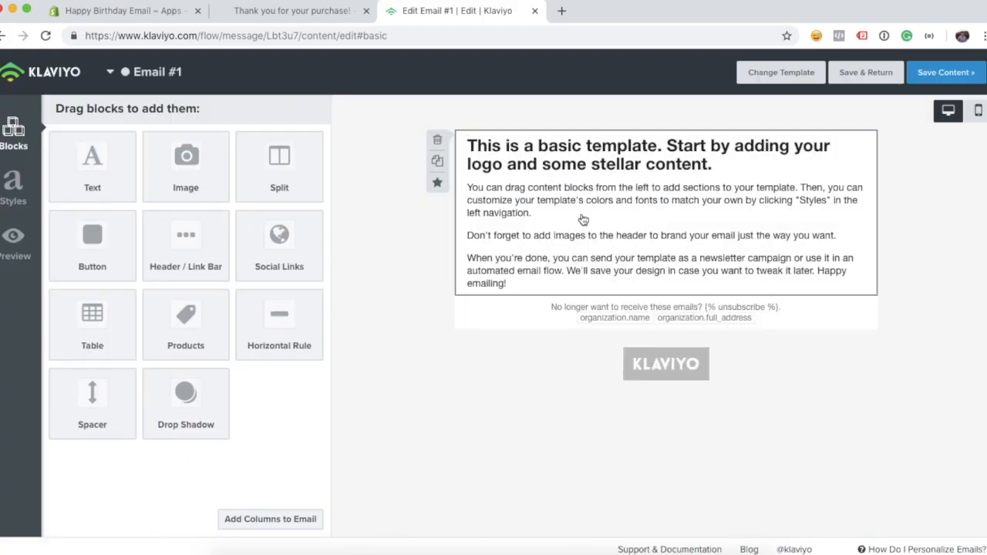
# - Replace the text block's placeholder content with the heading "Happy Birthday" followed by the First Name property
pyautogui.moveTo(295, 379); pyautogui.dragTo(33, 205)
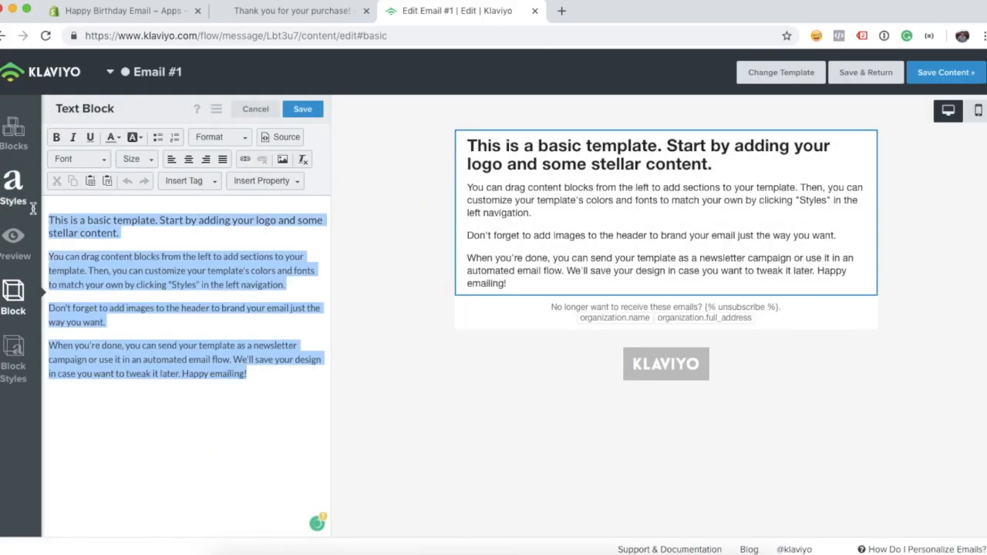
pyautogui.write('Happy Birthday')
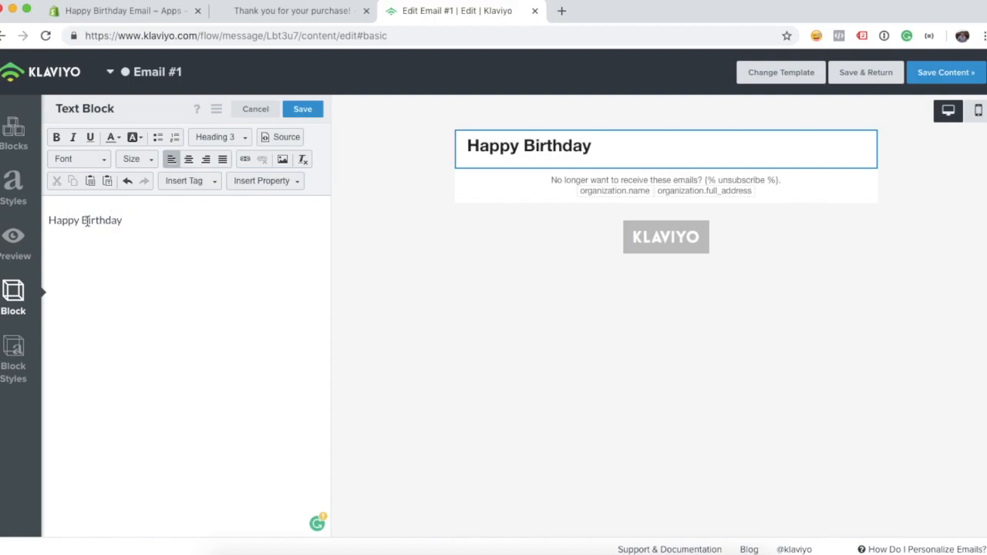
pyautogui.click(294, 189)
pyautogui.scroll(-2, 293, 227)
pyautogui.scroll(-2, 292, 228)
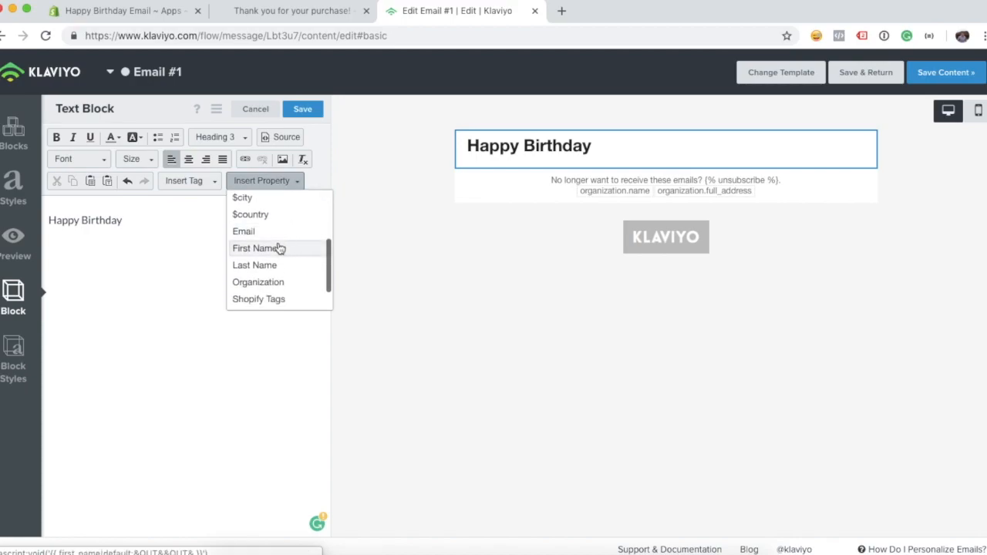
pyautogui.click(280, 246)
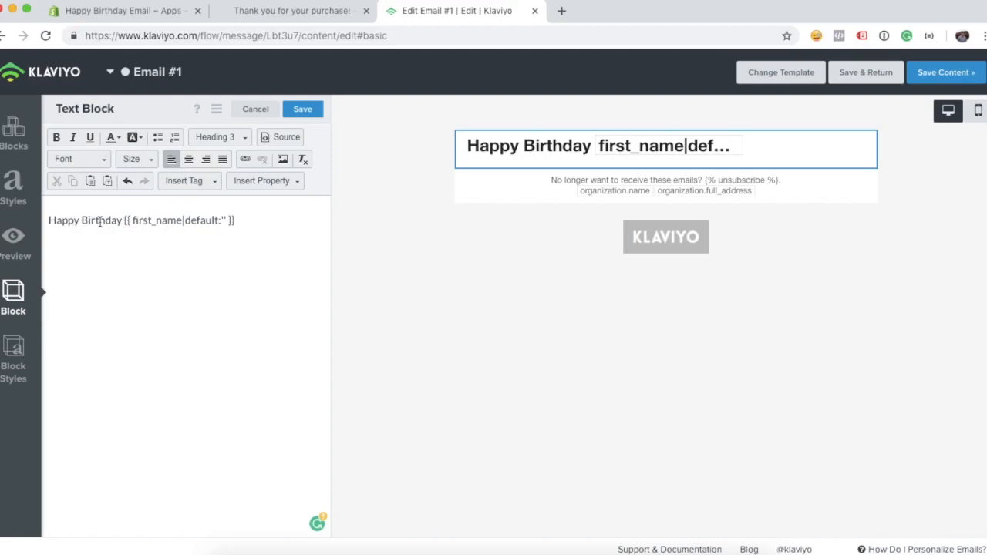
# - Add the line "Here's a gift from all of us at Union Works. We hope you have a great day!" below the heading
pyautogui.press('Return')
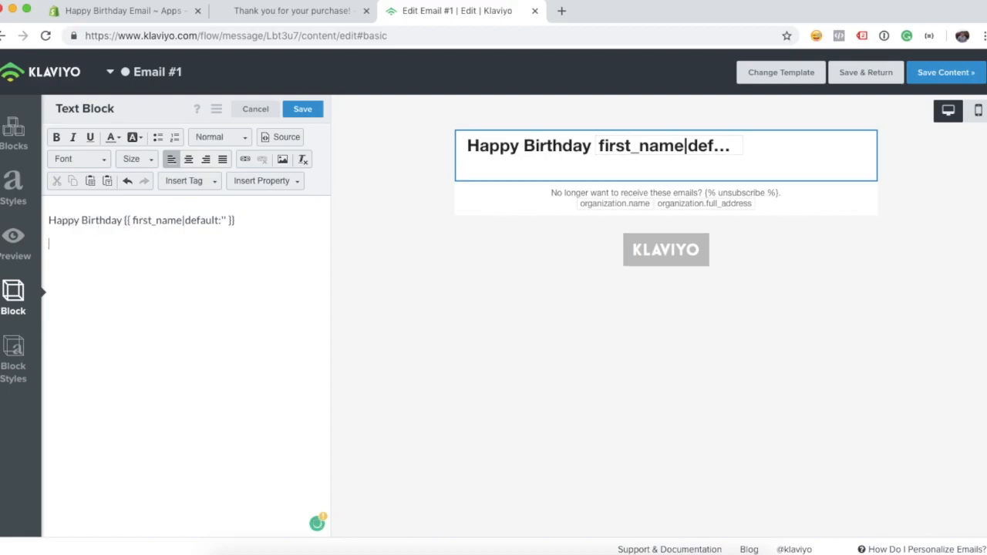
pyautogui.write("Here's a gift from ")
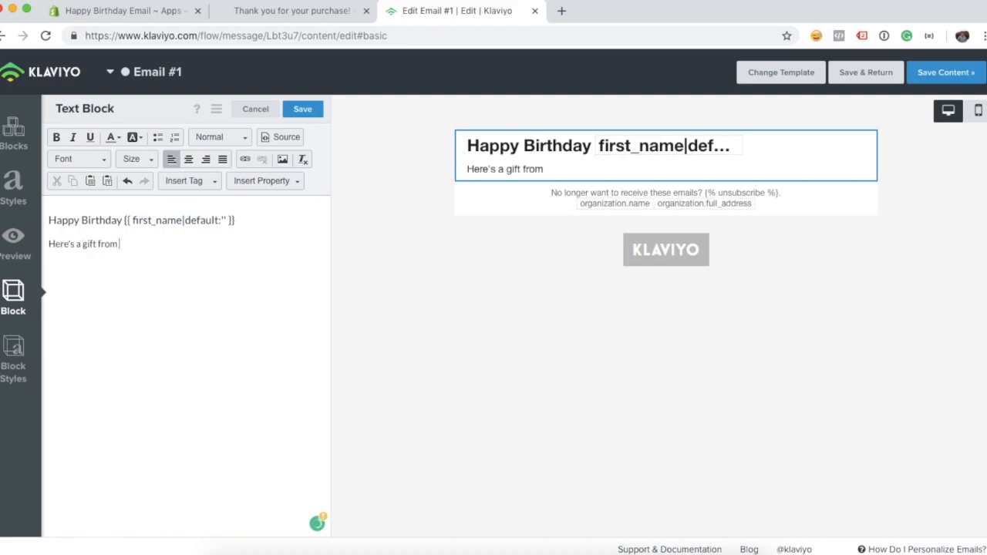
pyautogui.write('all of us at Union Works')
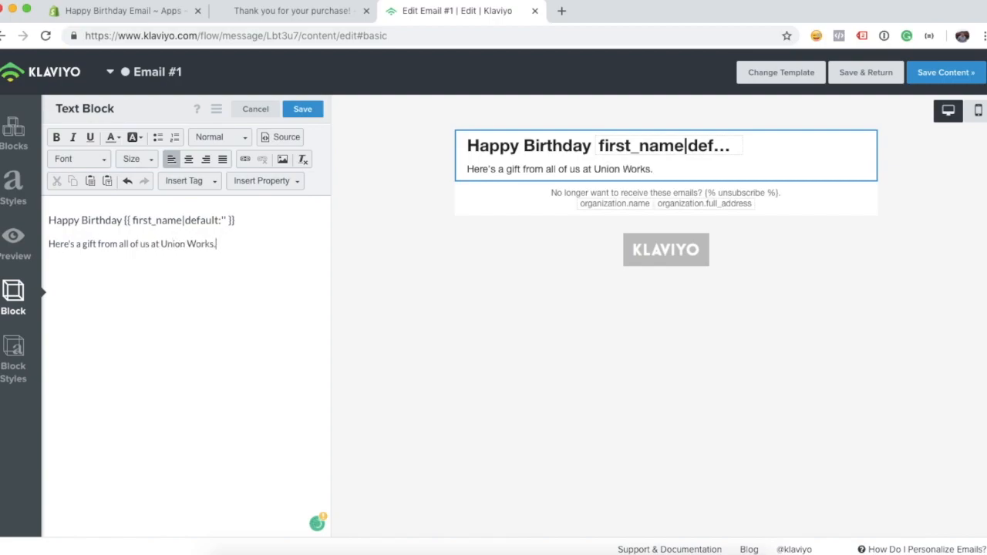
pyautogui.write('. We hope')
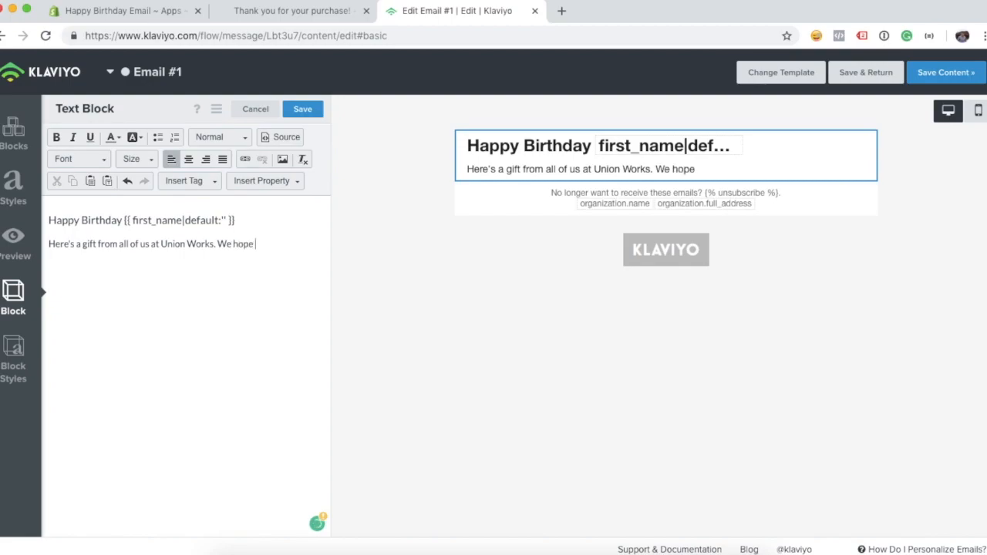
pyautogui.write(' you have a great day!')
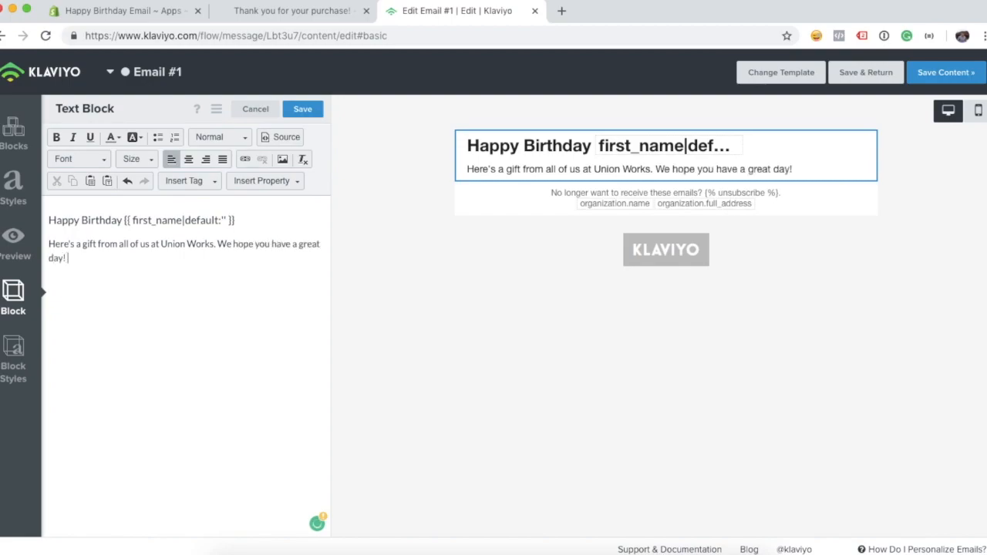
# - Insert the Birthday Discount Link property below the message, cut its tag to the clipboard, and save the text block
pyautogui.press('Return')
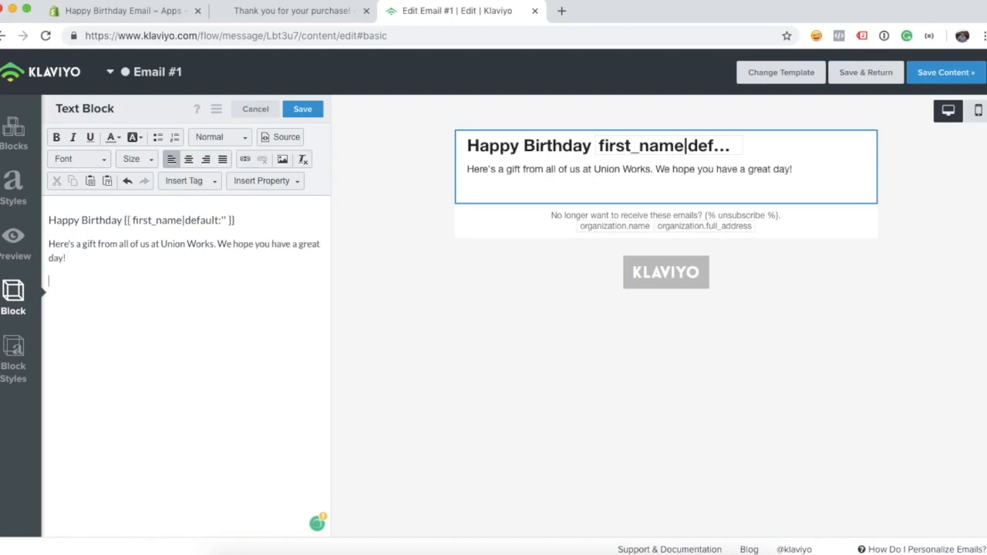
pyautogui.click(275, 181)
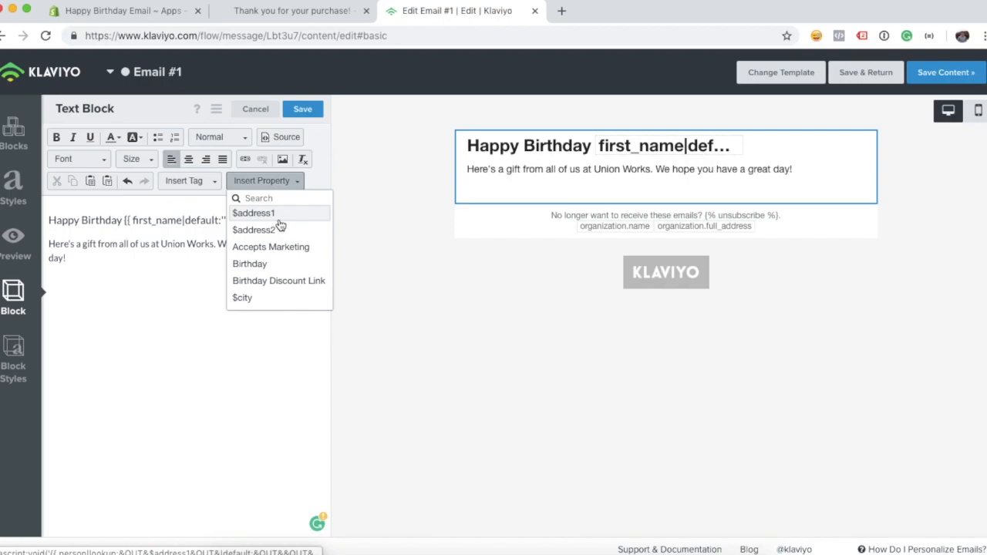
pyautogui.scroll(-2, 277, 249)
pyautogui.scroll(2, 275, 232)
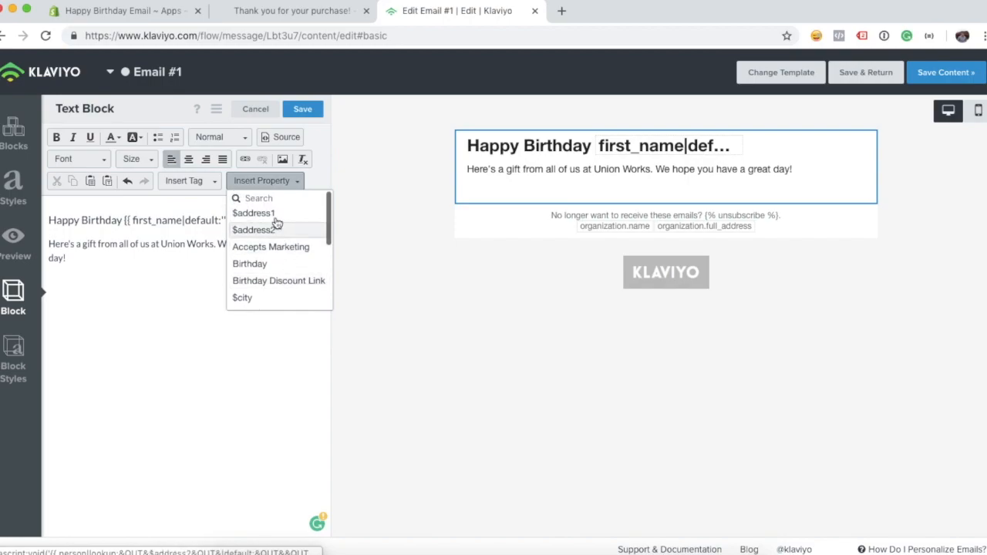
pyautogui.click(269, 284)
pyautogui.moveTo(274, 287); pyautogui.dragTo(55, 282)
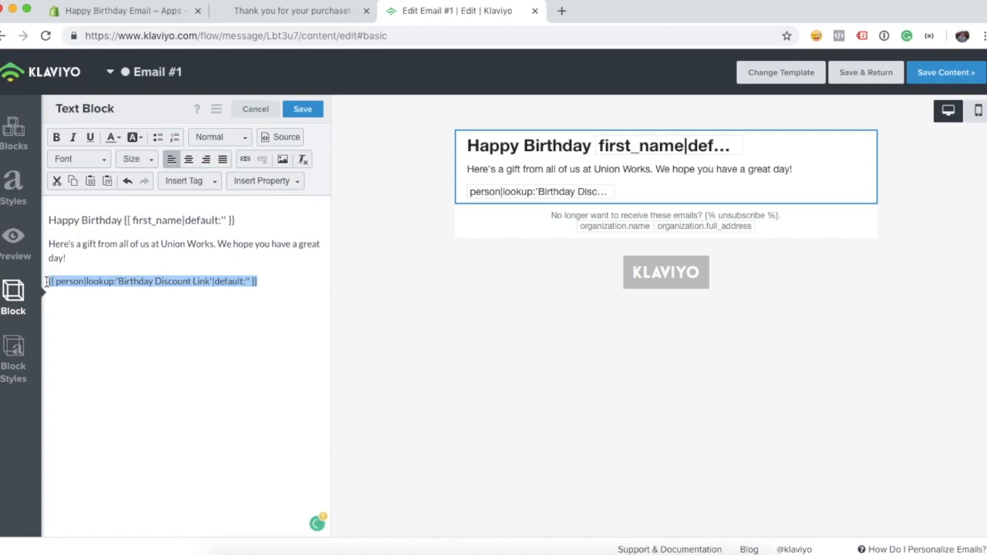
pyautogui.press('BackSpace')
pyautogui.press('BackSpace')
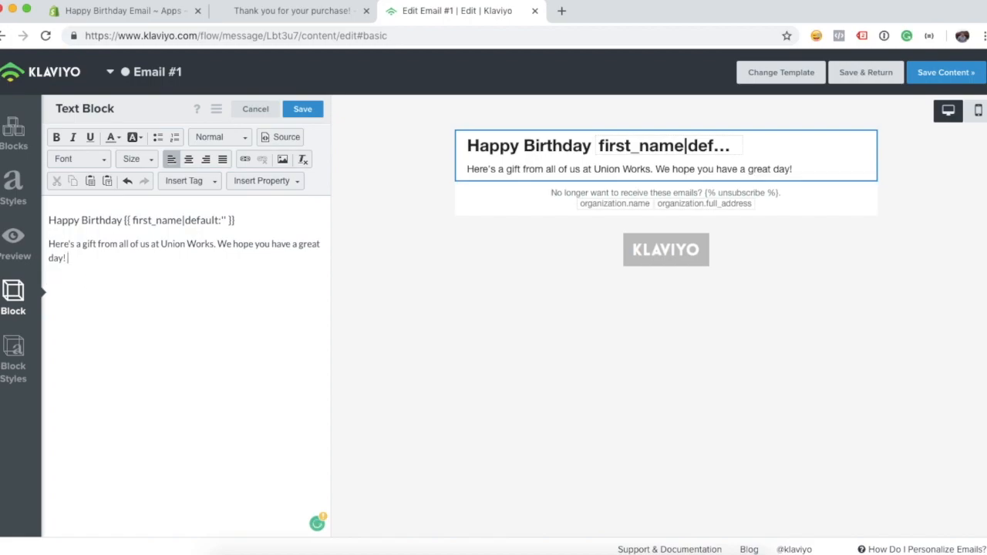
pyautogui.click(302, 109)
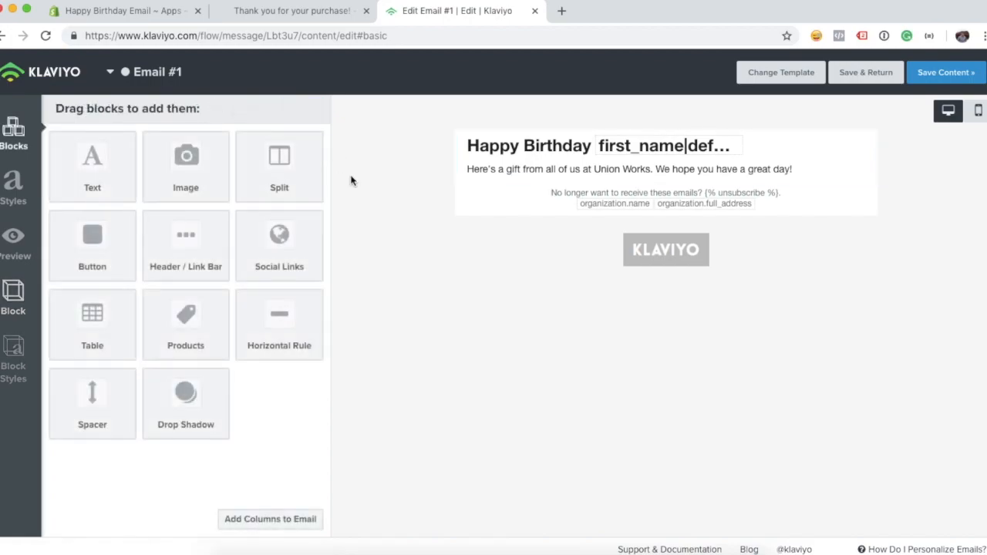
# - Add a button block below the birthday message and paste the Birthday Discount Link tag as its link URL
pyautogui.moveTo(92, 251); pyautogui.dragTo(635, 227)
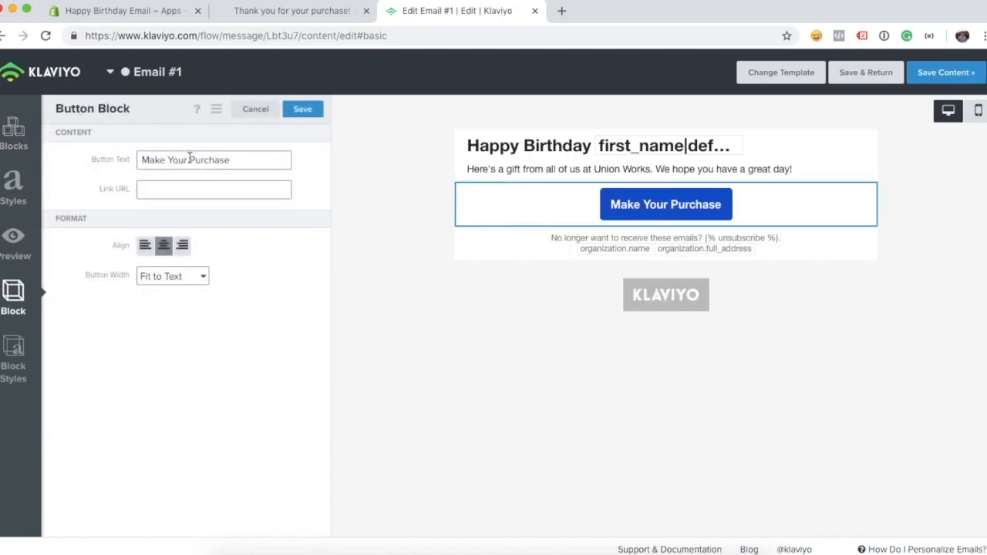
pyautogui.click(185, 191)
pyautogui.press('super+v')
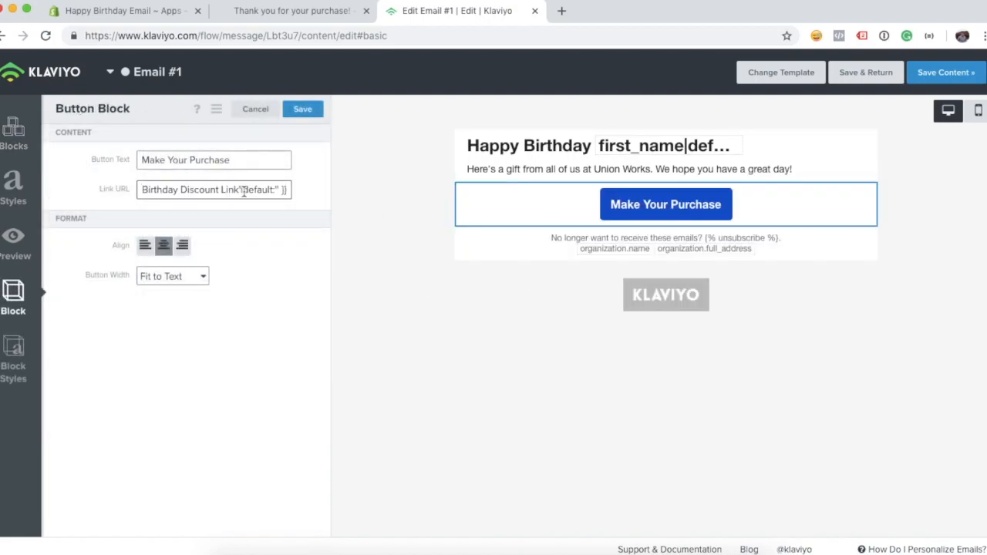
# - Set the button's text to "Click here to use your birthday discount" and save the button block
pyautogui.tripleClick(226, 159)
pyautogui.write('Click')
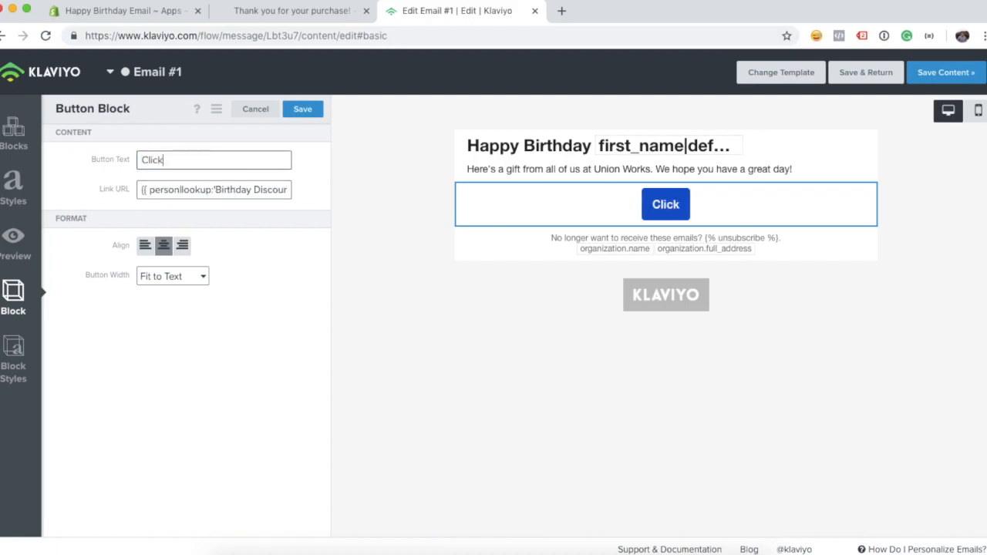
pyautogui.write(' here to use y')
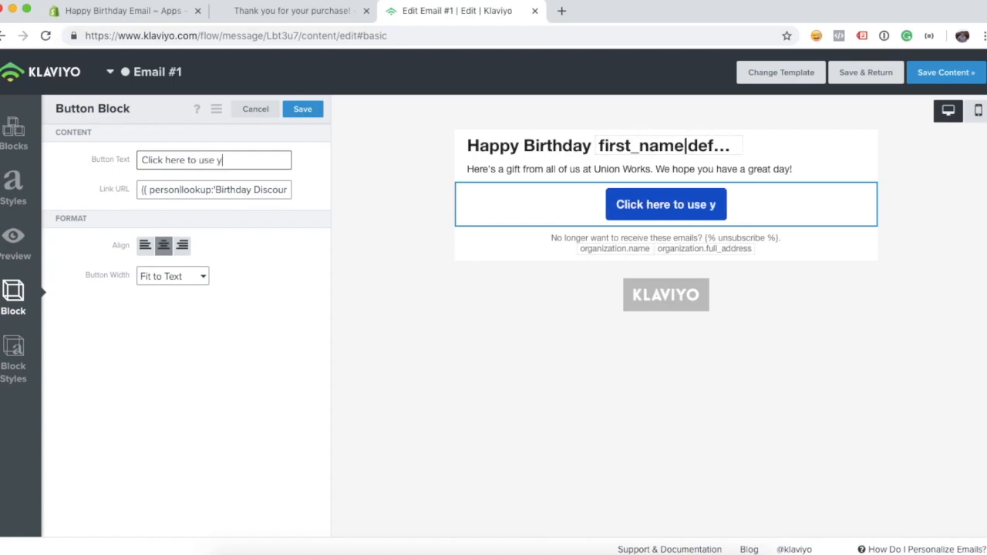
pyautogui.write('our birthday')
pyautogui.write('ount')
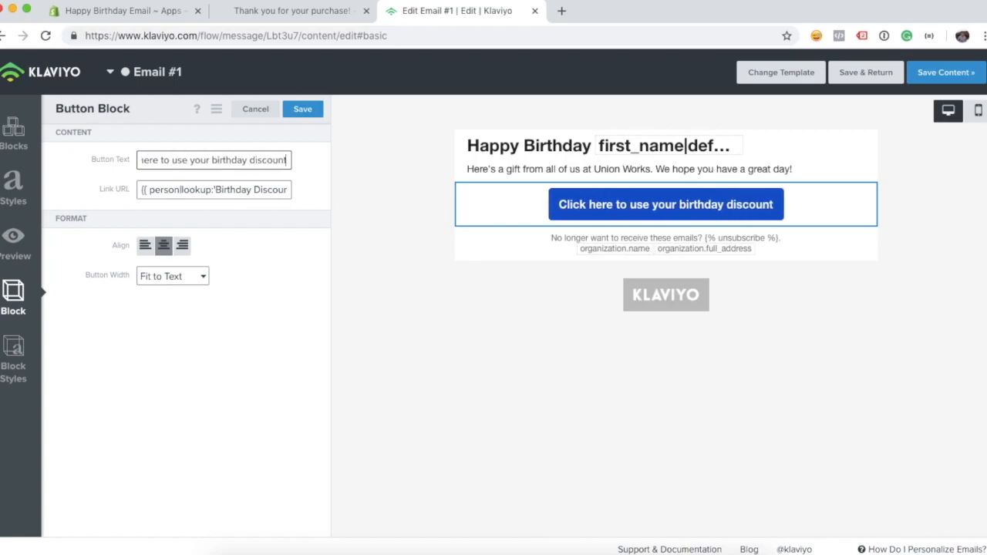
pyautogui.click(303, 110)
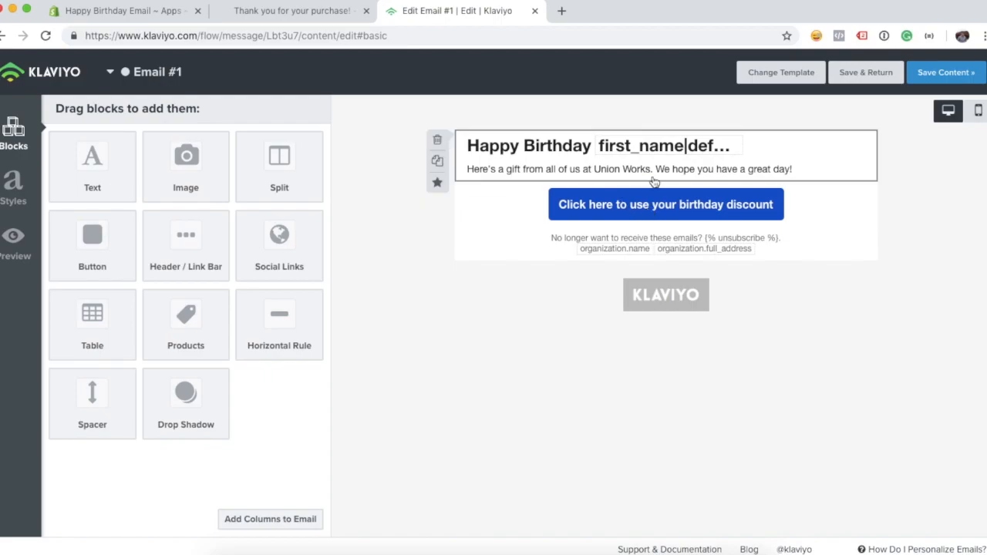
# - Check the email in the mobile view, return to the desktop view, and save the content to go back to the email's details
pyautogui.click(977, 110)
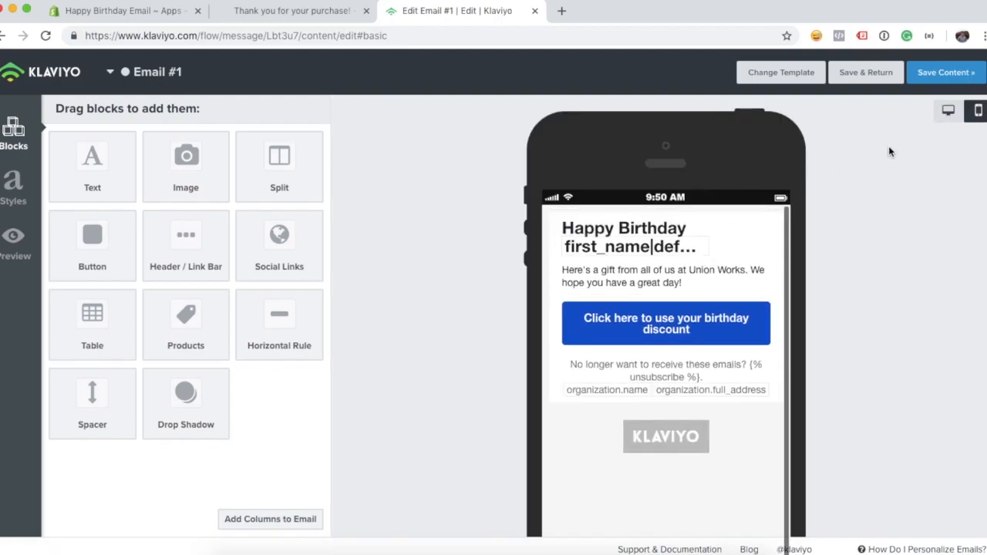
pyautogui.click(948, 110)
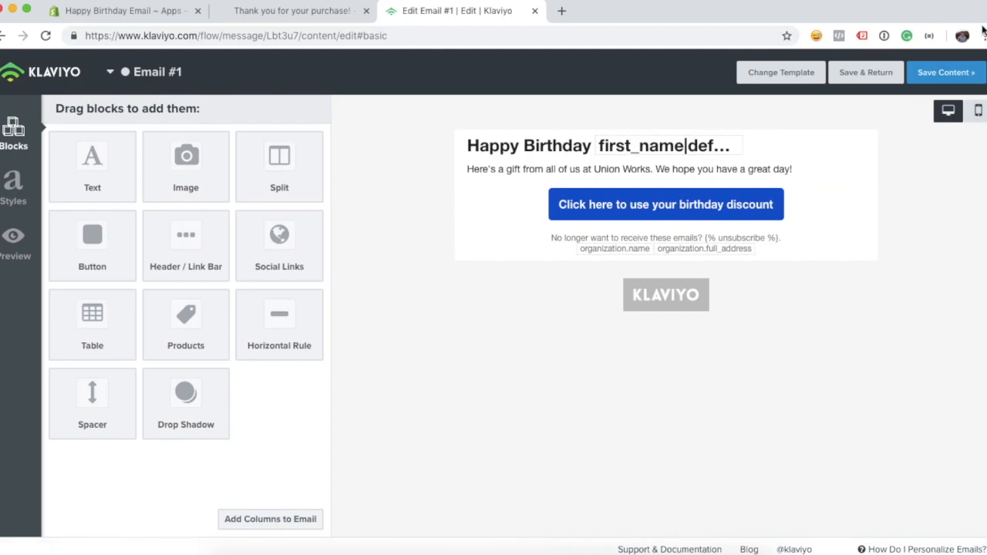
pyautogui.click(876, 77)
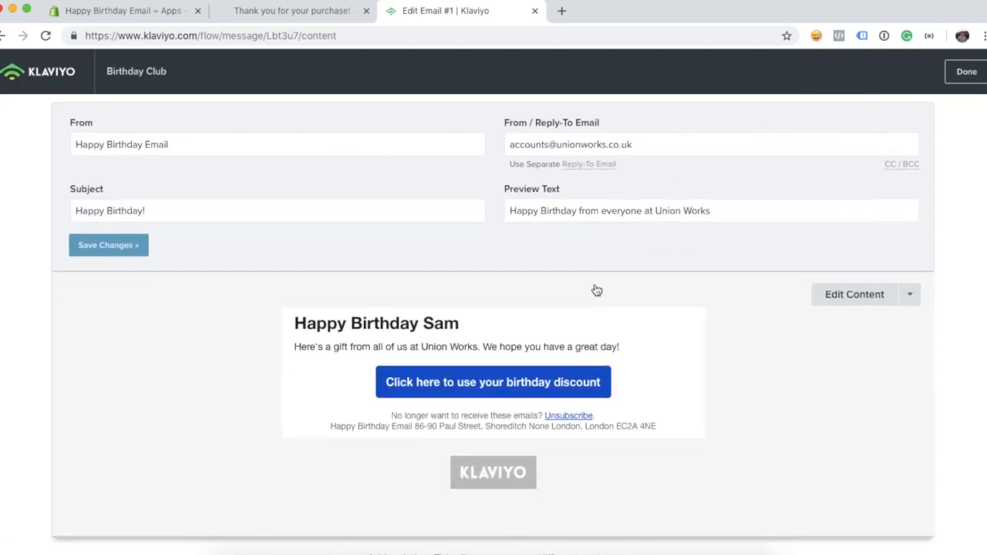
# - Finish configuring Email #1, then save and exit the Birthday Club flow
pyautogui.click(966, 84)
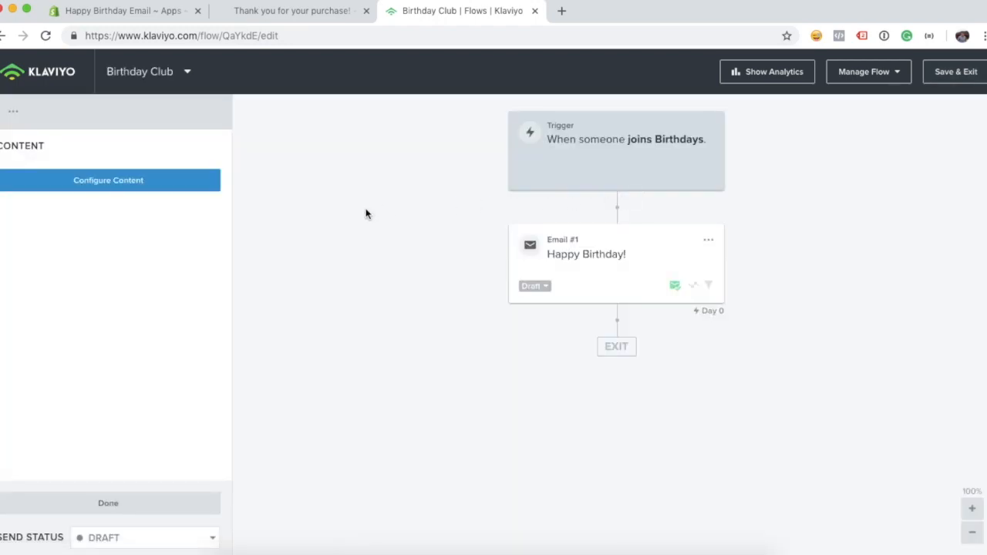
pyautogui.click(155, 503)
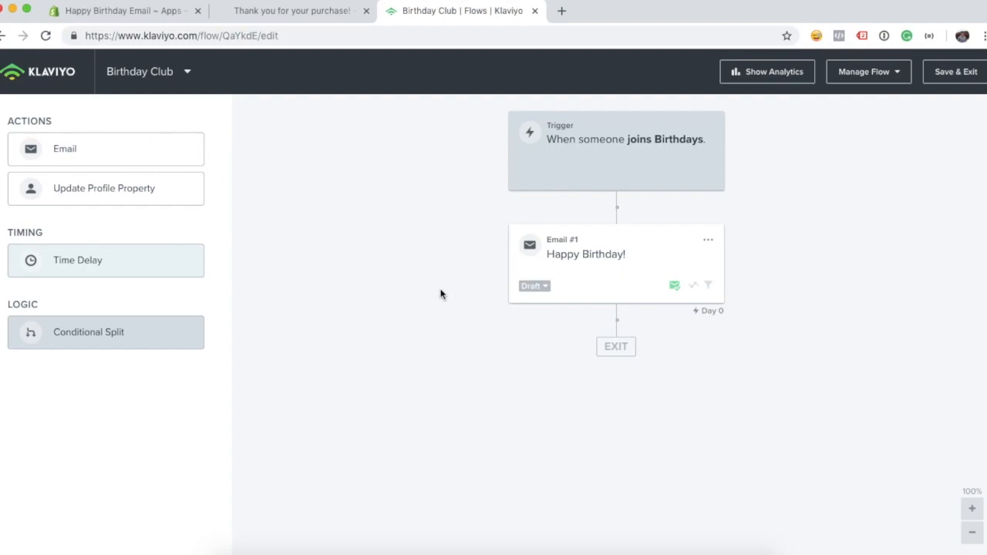
pyautogui.click(954, 74)
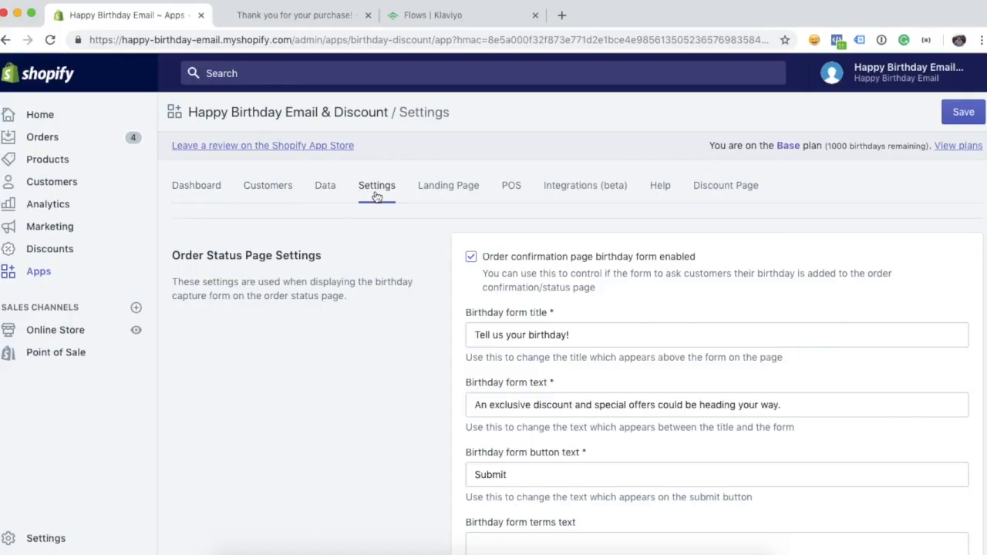
# - In the Shopify Happy Birthday Email & Discount app's settings, disable email sending
pyautogui.scroll(-5, 404, 313)
pyautogui.scroll(-7, 404, 314)
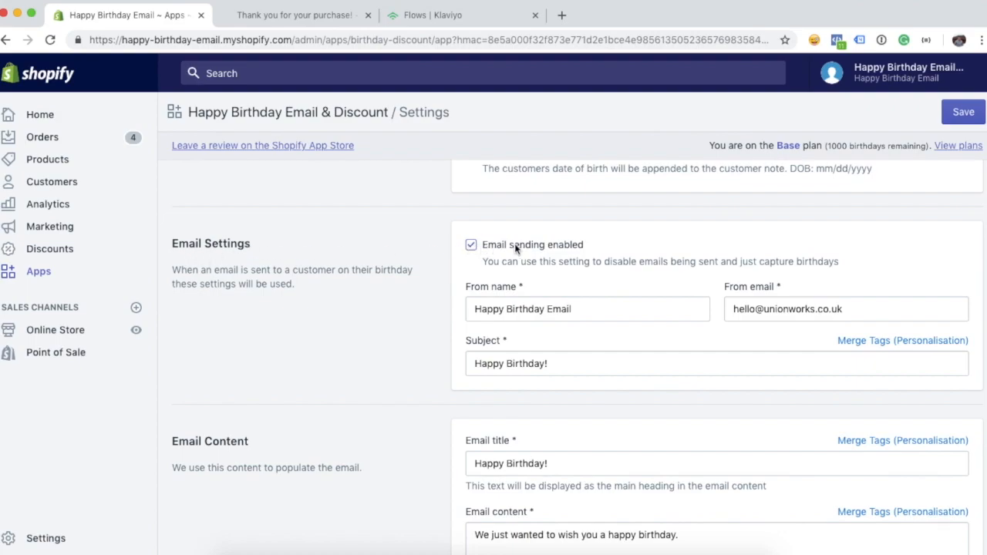
pyautogui.click(471, 246)
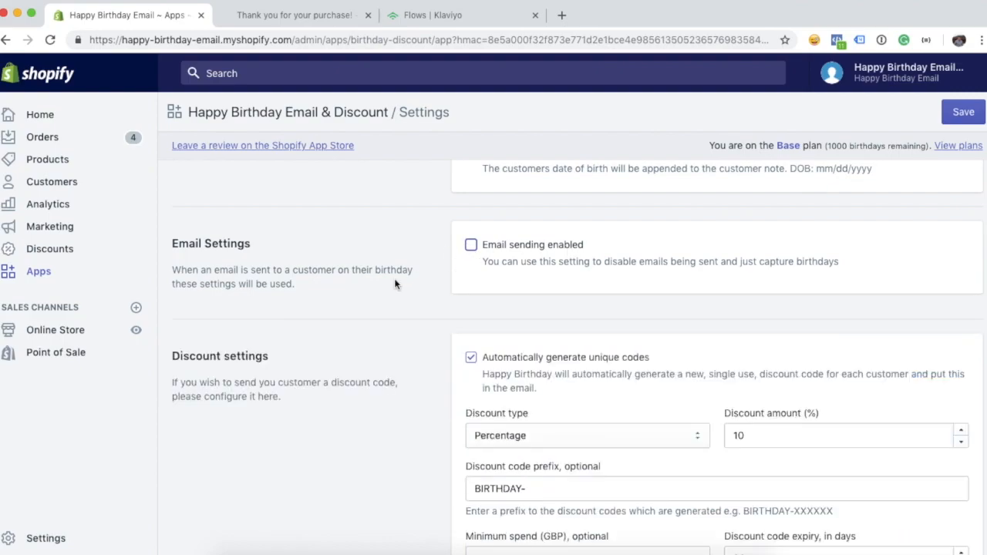
# - In the discount settings, set the discount amount to 30% and the discount code expiry to 30 days
pyautogui.scroll(-3, 394, 282)
pyautogui.scroll(-2, 394, 278)
pyautogui.scroll(-1, 486, 234)
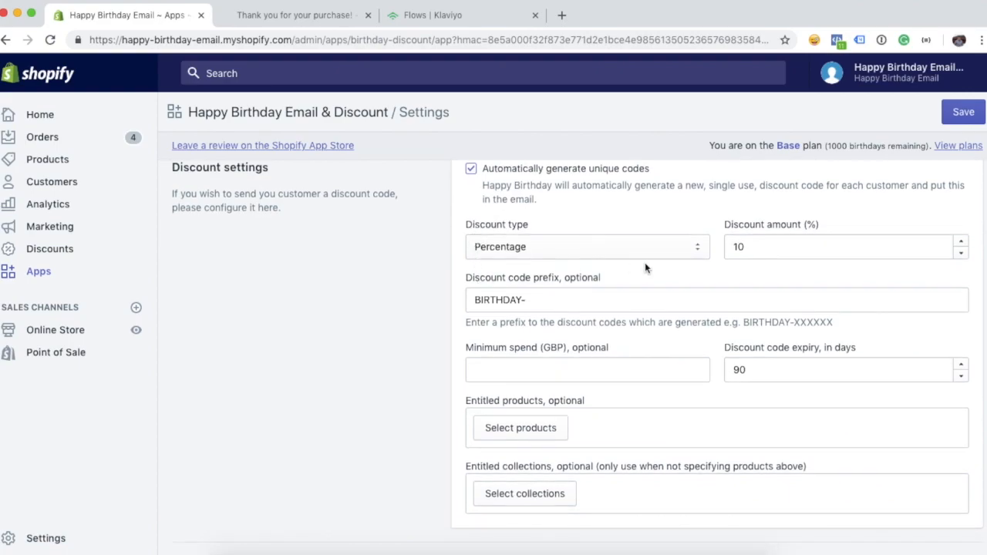
pyautogui.doubleClick(759, 248)
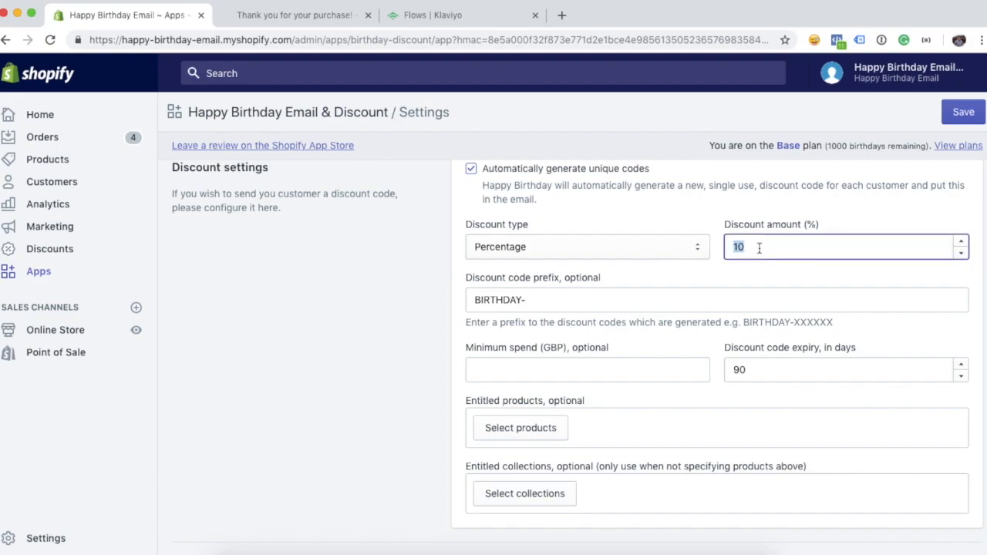
pyautogui.write('3')
pyautogui.scroll(-1, 360, 382)
pyautogui.moveTo(751, 344); pyautogui.dragTo(731, 347)
pyautogui.write('30')
pyautogui.click(458, 363)
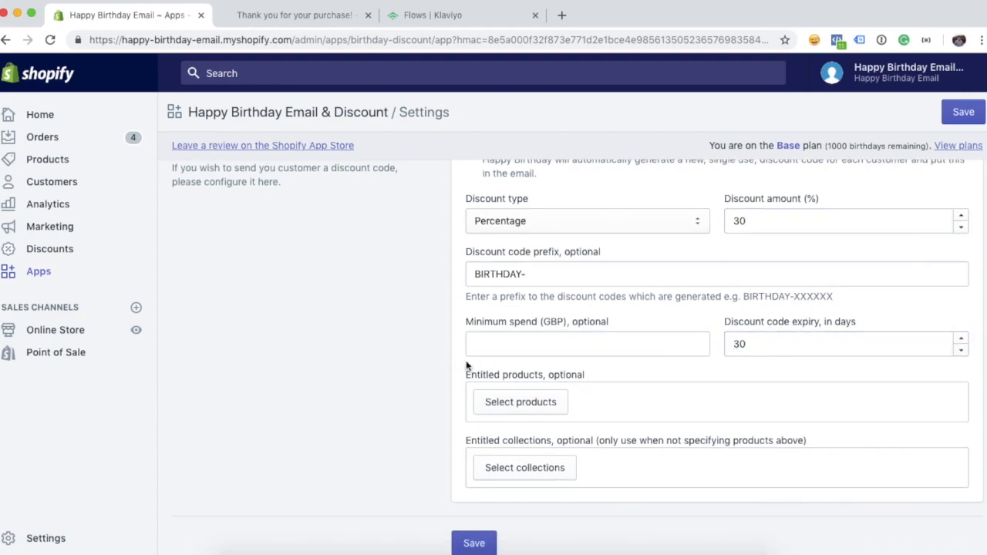
# - Set the minimum spend to 10 GBP and save the app settings
pyautogui.scroll(-1, 475, 371)
pyautogui.click(535, 308)
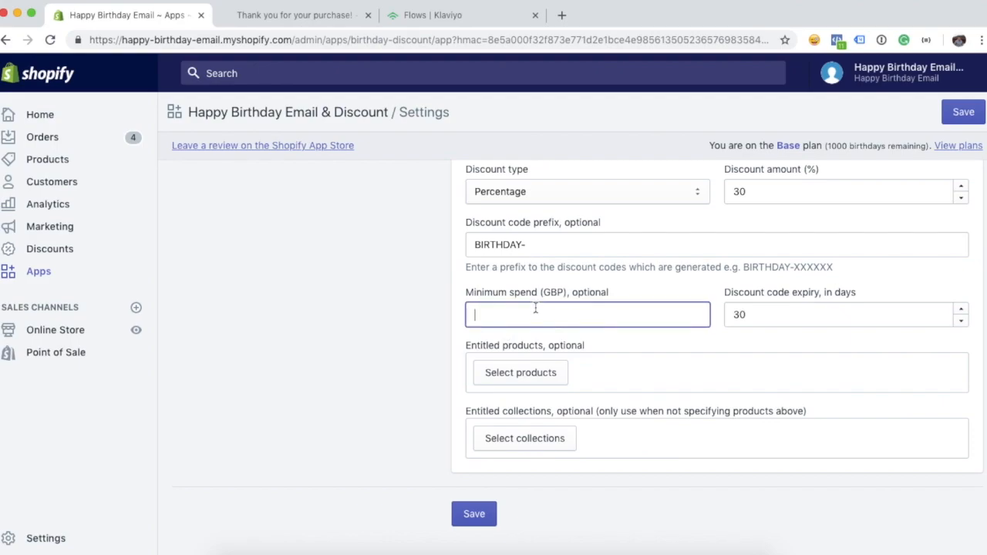
pyautogui.click(366, 331)
pyautogui.scroll(-1, 365, 331)
pyautogui.scroll(3, 366, 330)
pyautogui.scroll(-3, 456, 270)
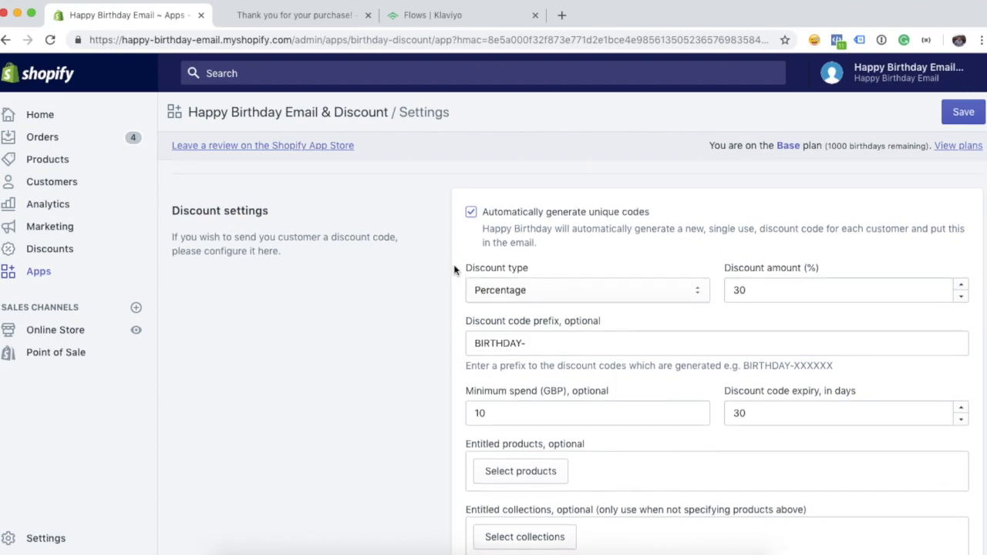
pyautogui.click(468, 480)
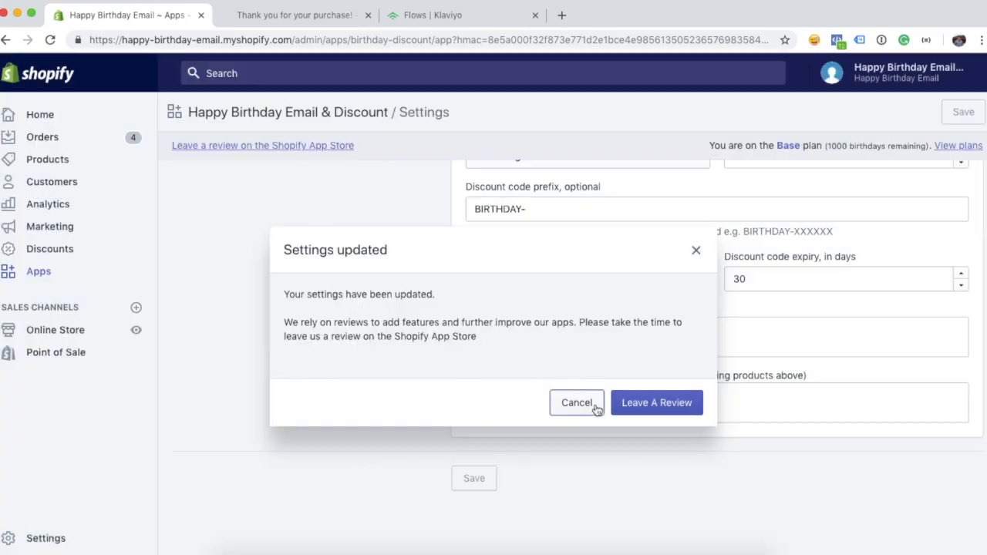
# - Dismiss the review request and examine the Discount Page options of the Happy Birthday app, including code activation timing and the demo link
pyautogui.click(576, 403)
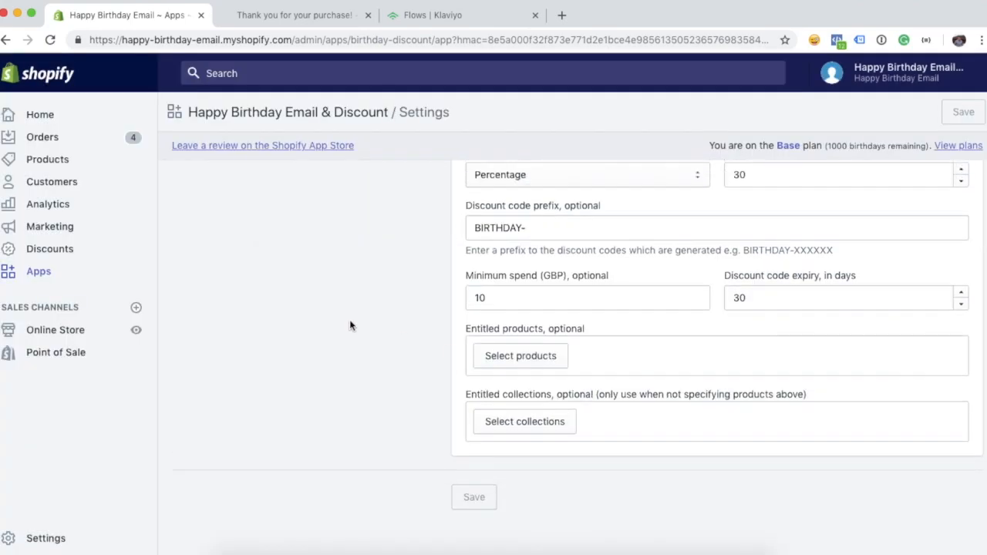
pyautogui.scroll(15, 389, 300)
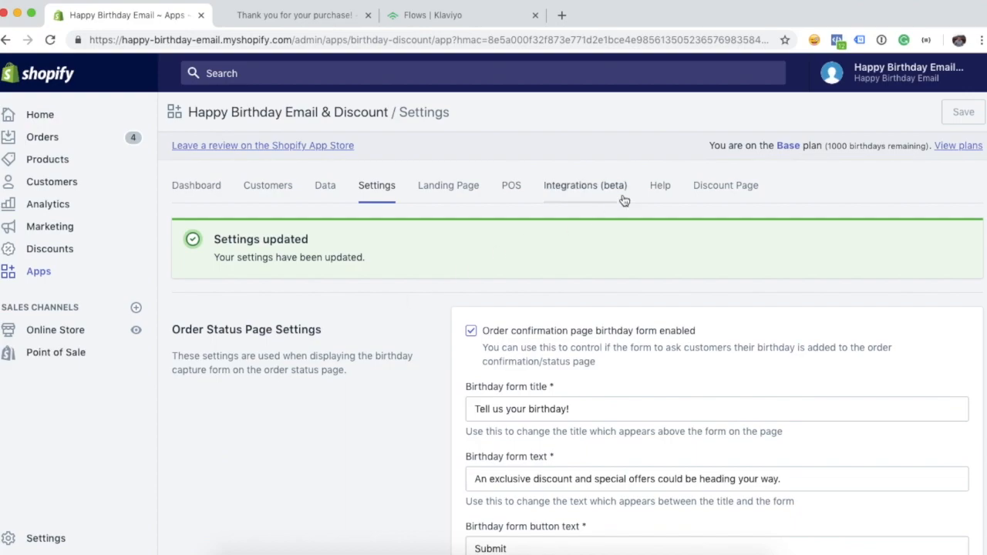
pyautogui.click(747, 185)
pyautogui.scroll(-1, 421, 271)
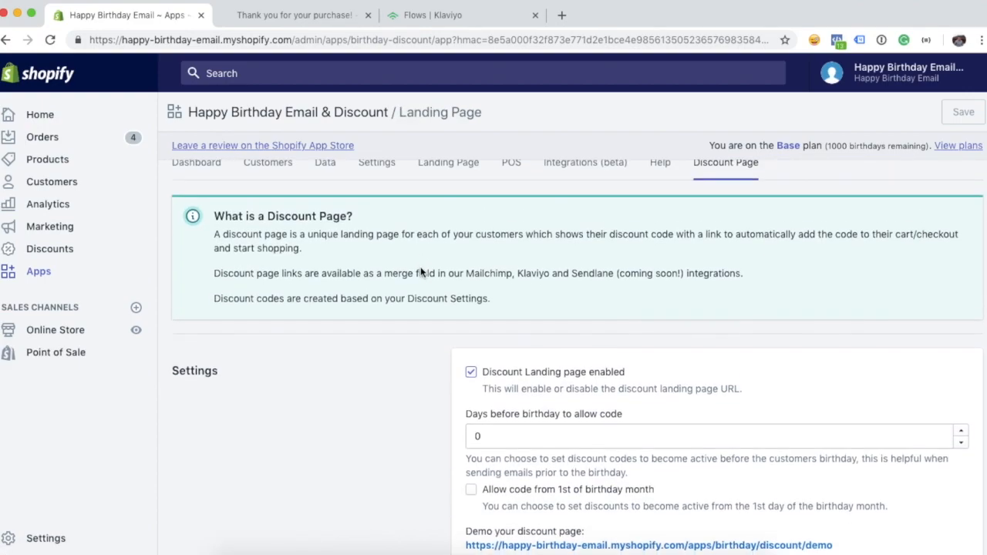
pyautogui.scroll(-2, 421, 271)
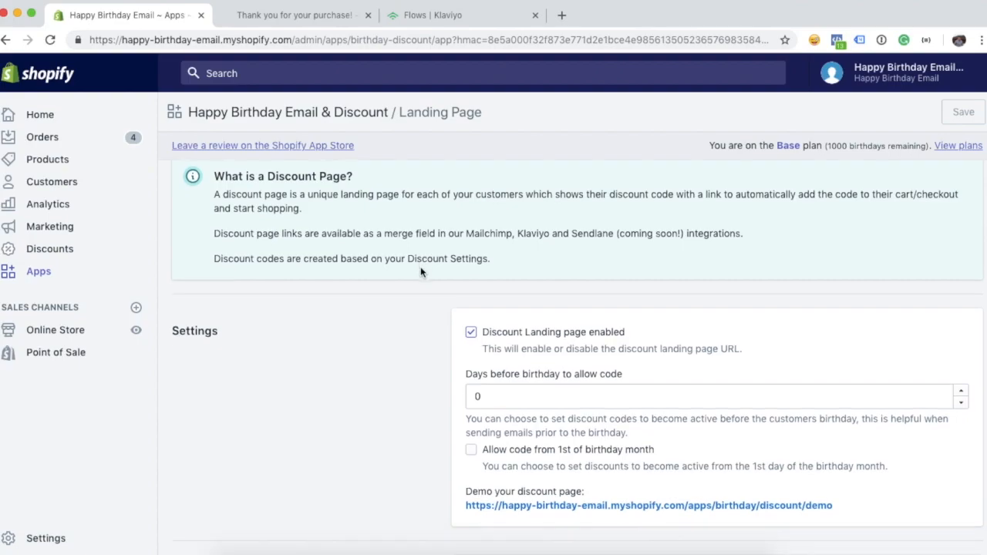
pyautogui.scroll(-3, 592, 388)
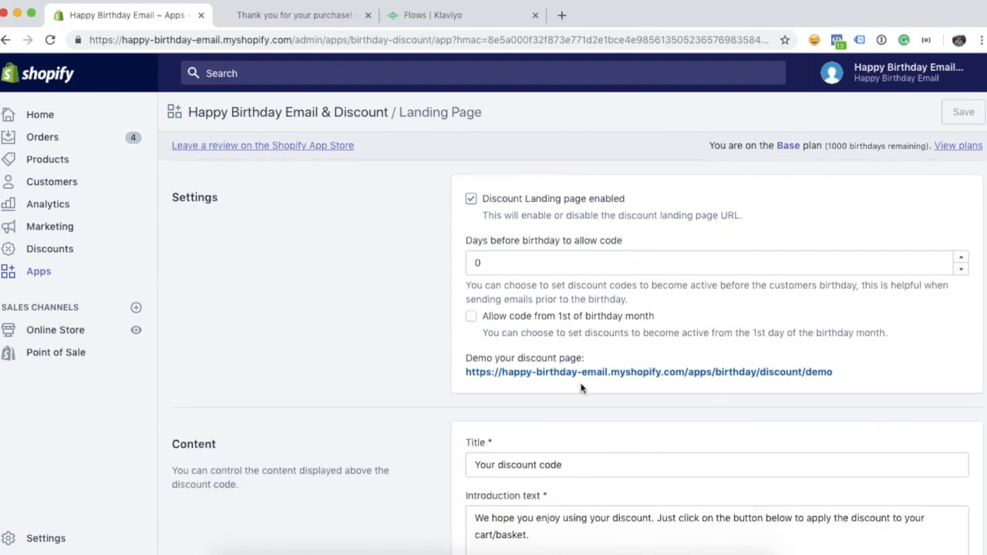
pyautogui.scroll(-2, 613, 383)
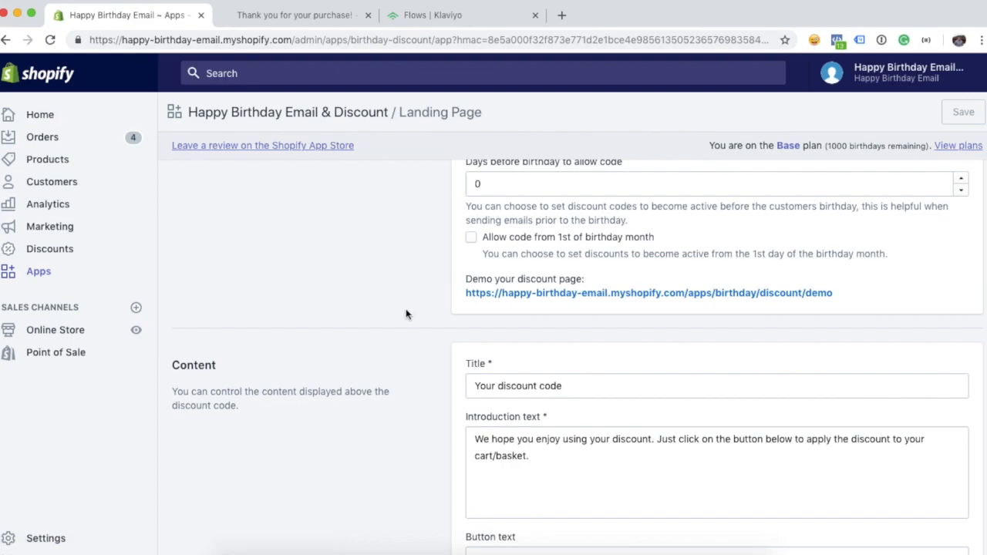
# - Preview the demo discount page and compare it with the Content and Layout settings back in the Shopify app
pyautogui.click(564, 294)
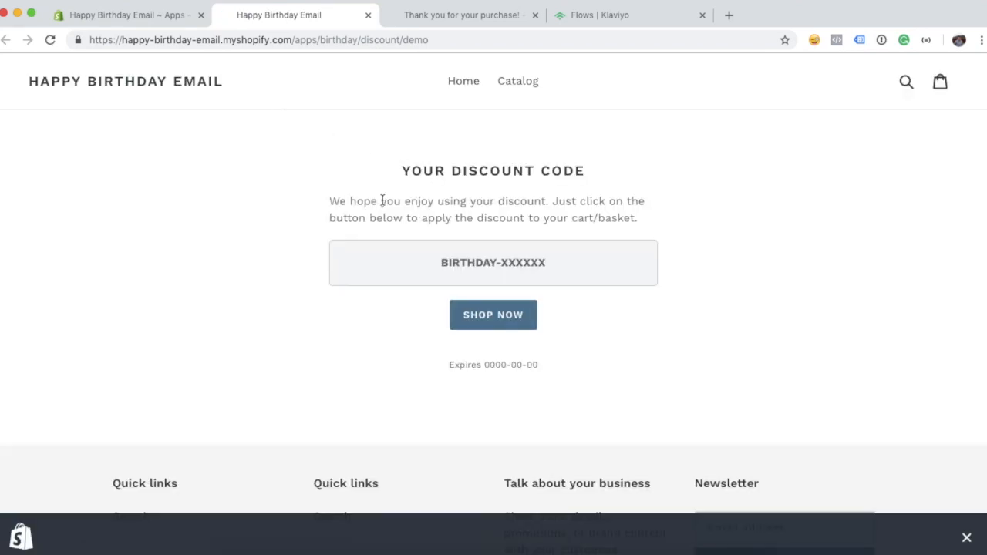
pyautogui.click(110, 16)
pyautogui.scroll(-5, 474, 262)
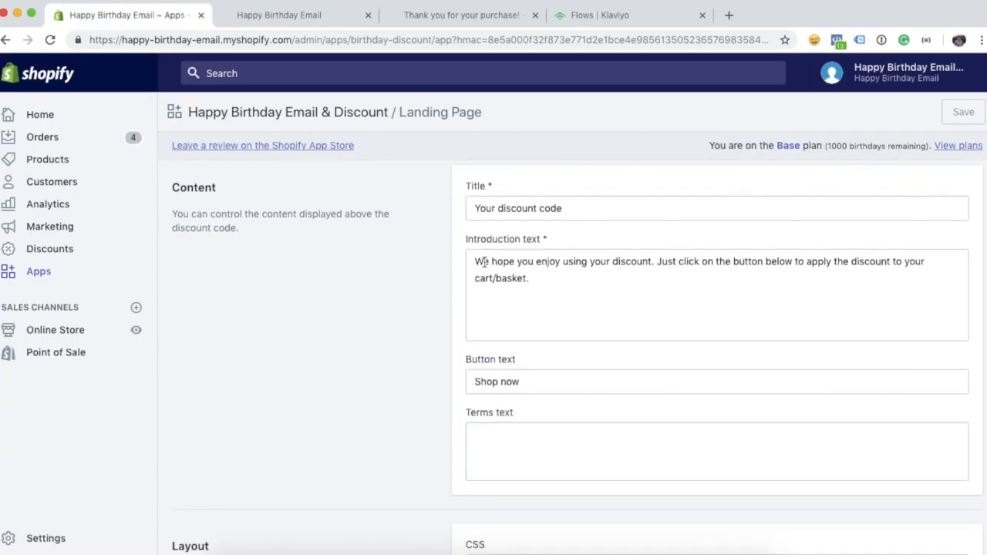
pyautogui.scroll(-5, 461, 389)
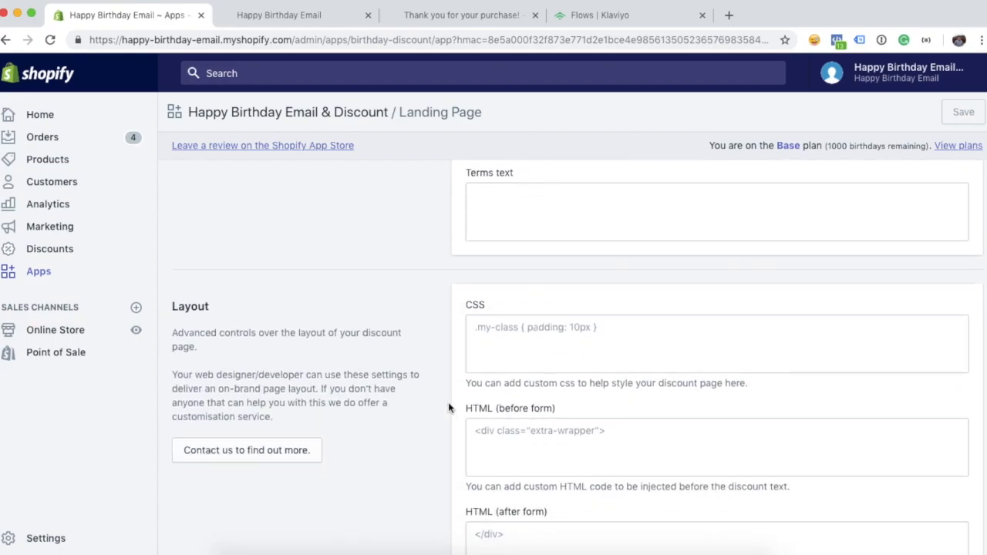
pyautogui.scroll(-3, 449, 403)
pyautogui.scroll(2, 474, 330)
pyautogui.scroll(4, 473, 331)
pyautogui.scroll(4, 494, 343)
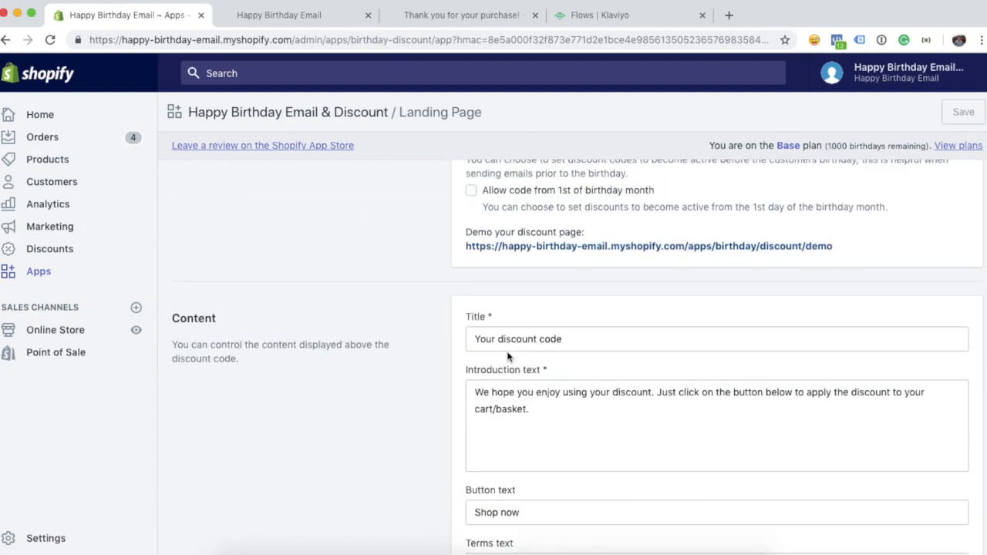
# - Return to the demo discount page and inspect the sample discount code above the Shop Now button
pyautogui.click(313, 22)
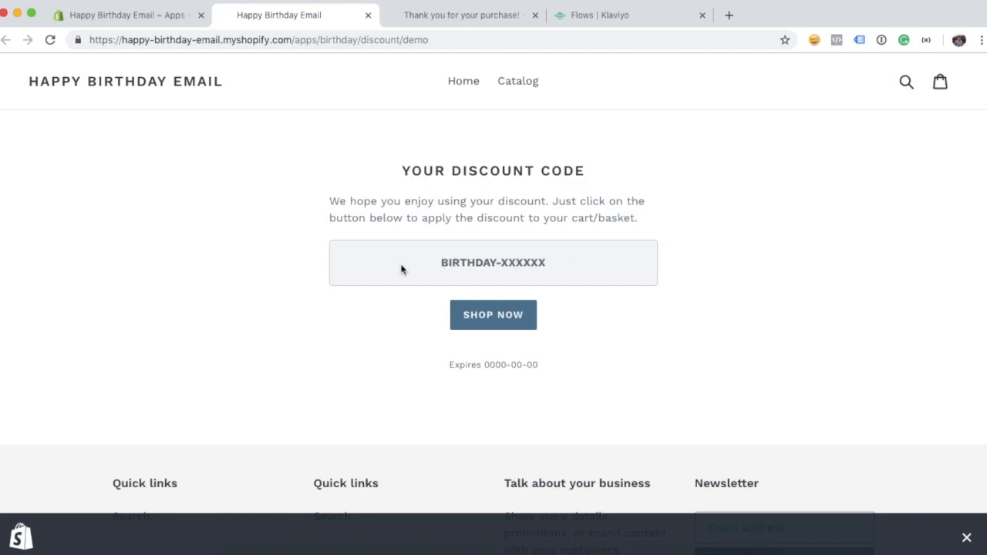
pyautogui.moveTo(551, 269); pyautogui.dragTo(432, 268)
pyautogui.click(594, 333)
# - Go back to the Happy Birthday Shopify app and review the dashboard's birthday, email and discount code statistics
pyautogui.click(136, 18)
pyautogui.scroll(-5, 439, 177)
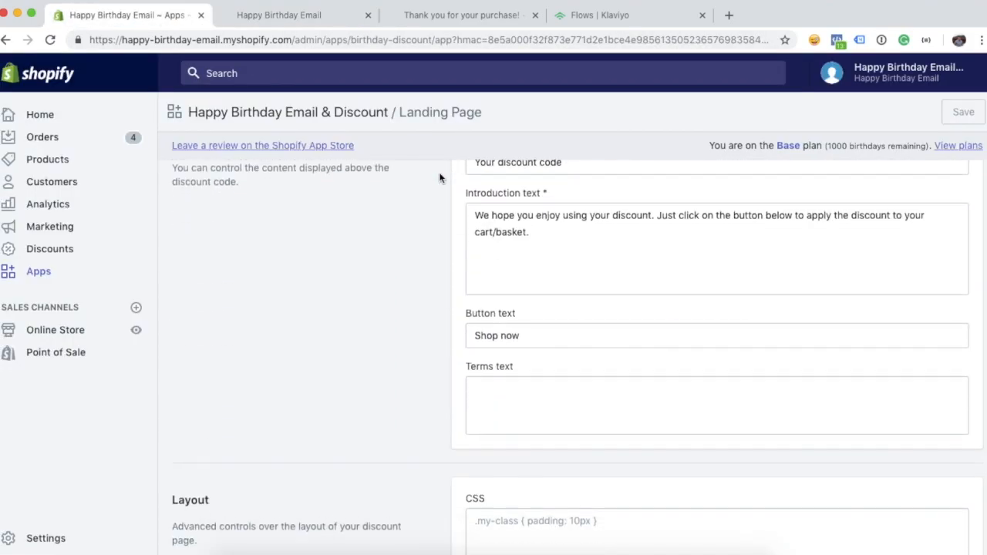
pyautogui.scroll(10, 439, 177)
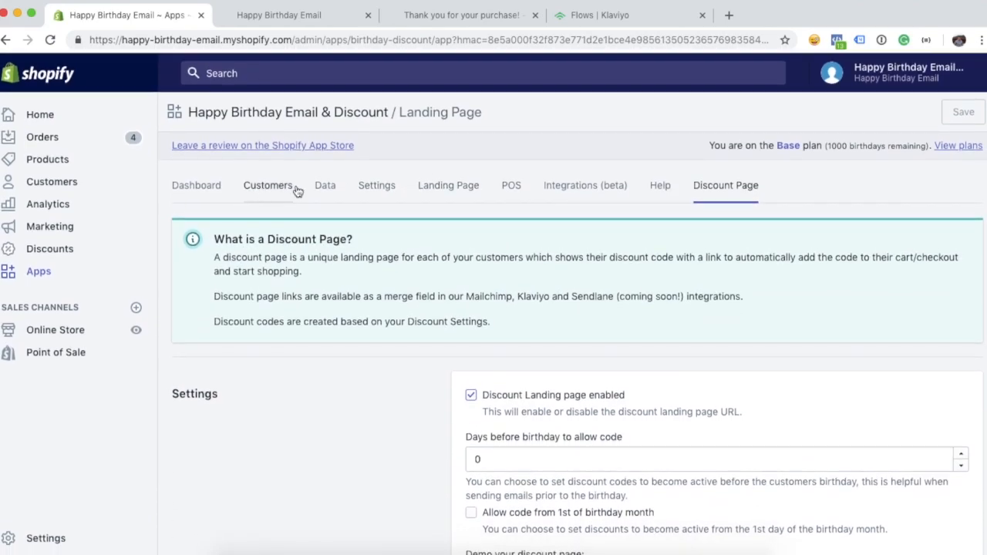
pyautogui.click(212, 188)
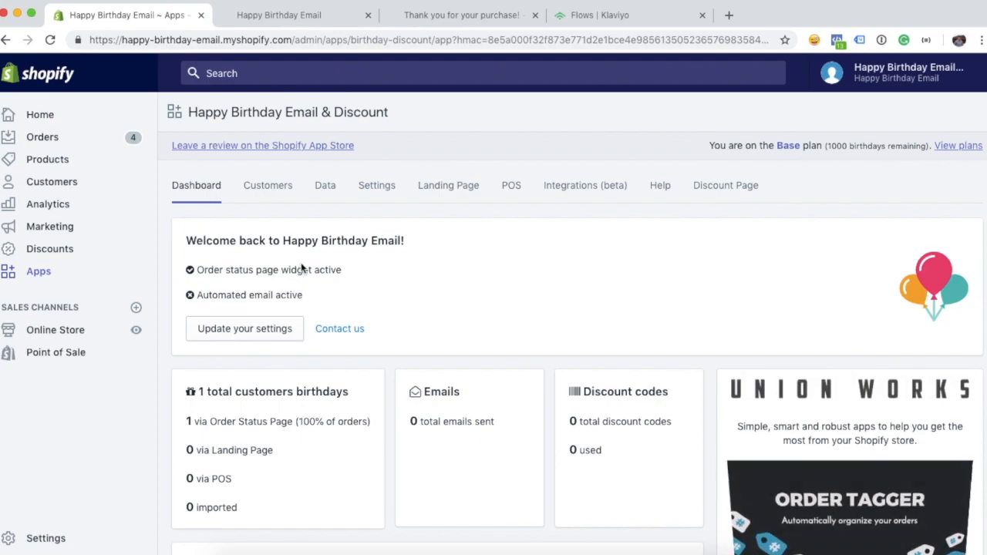
pyautogui.scroll(-1, 513, 389)
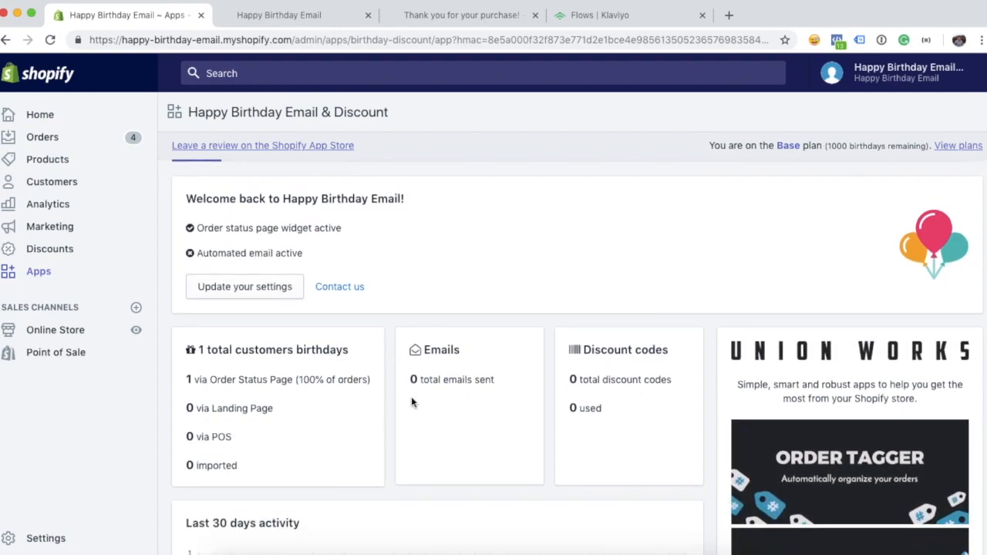
# - Switch to Klaviyo, open the Birthday Club flow and show its analytics
pyautogui.click(598, 27)
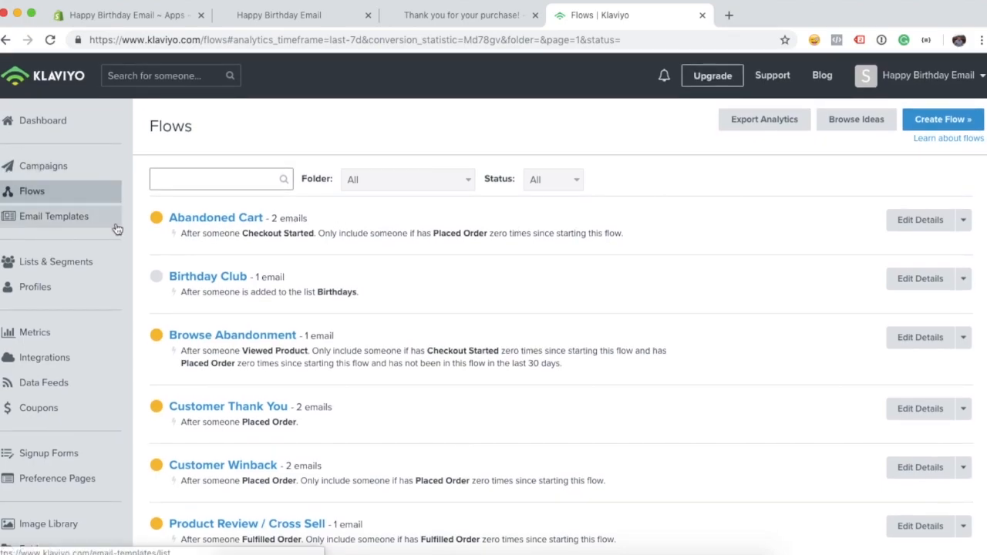
pyautogui.click(212, 279)
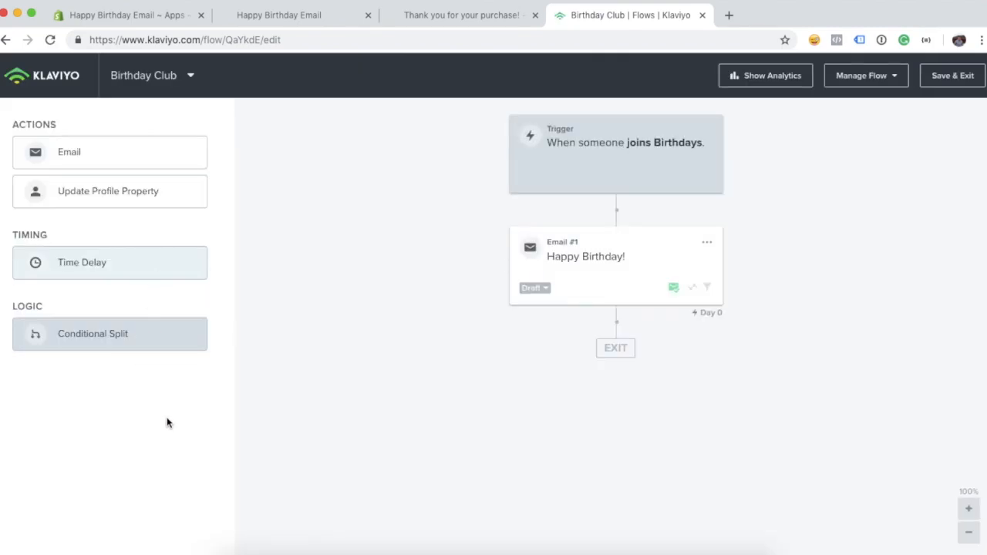
pyautogui.click(766, 75)
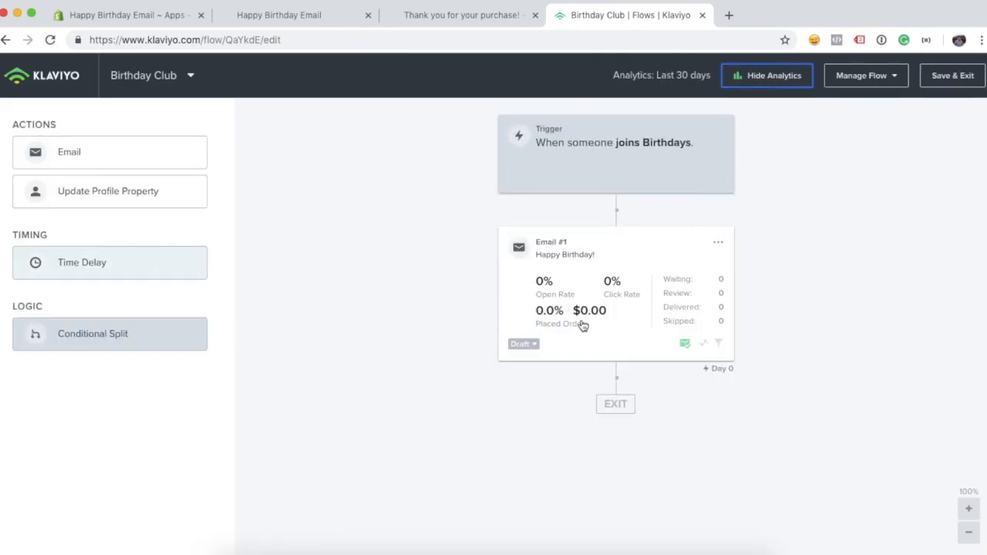